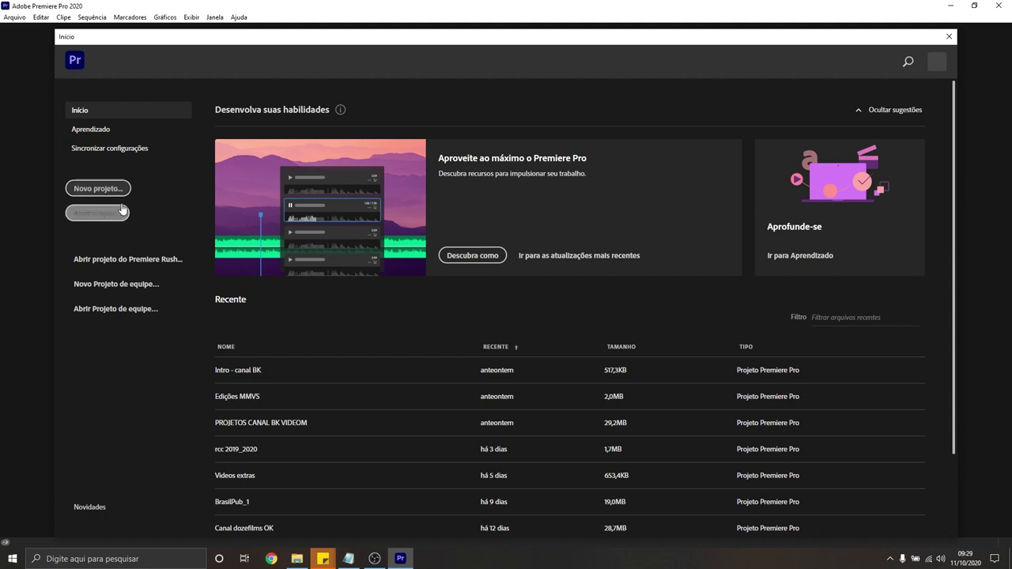
Name the new project 'Tutorial basico premiere' and save it in D:\CANAL BK VIDEOMAKER\Videos Canal\Basico premiere
left_click(101, 189)
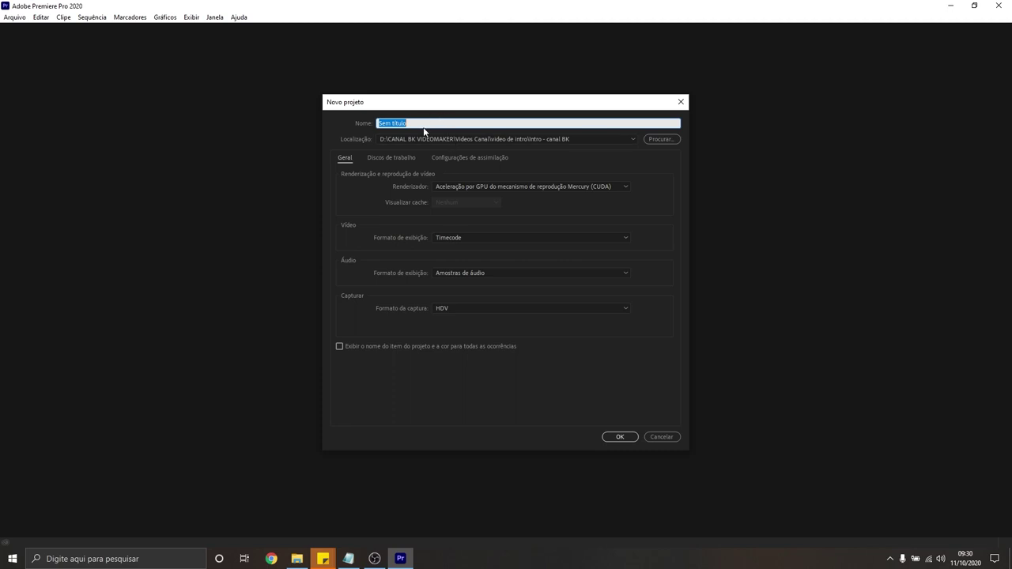
type("Tutorial basico premiere")
left_click(655, 141)
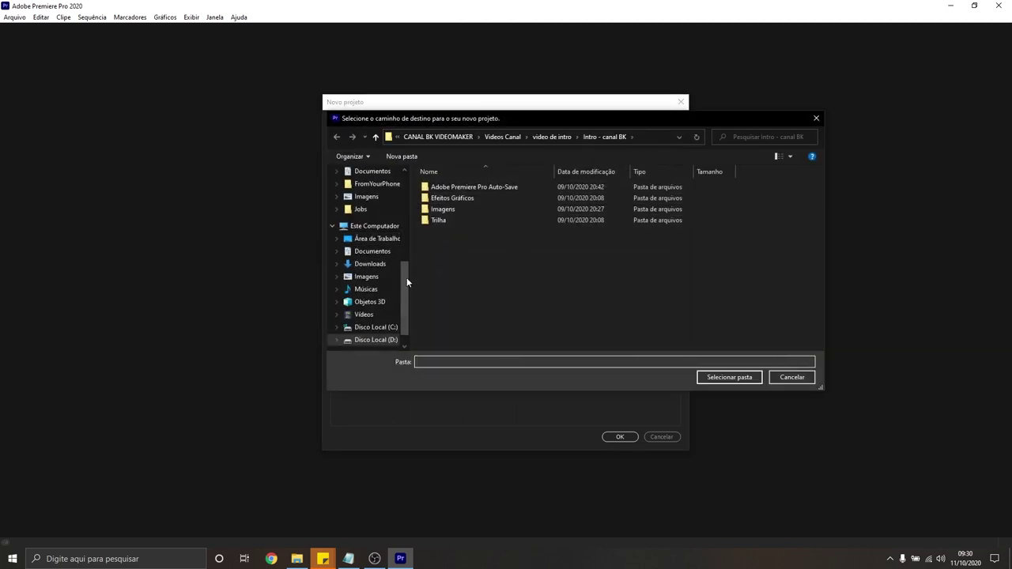
left_click(388, 339)
double_click(465, 220)
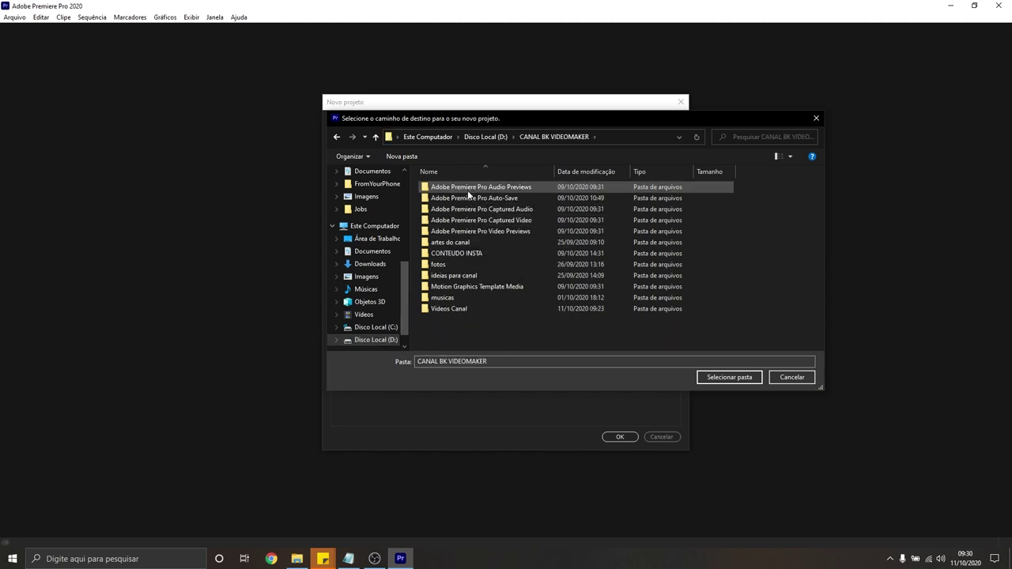
double_click(462, 309)
double_click(468, 188)
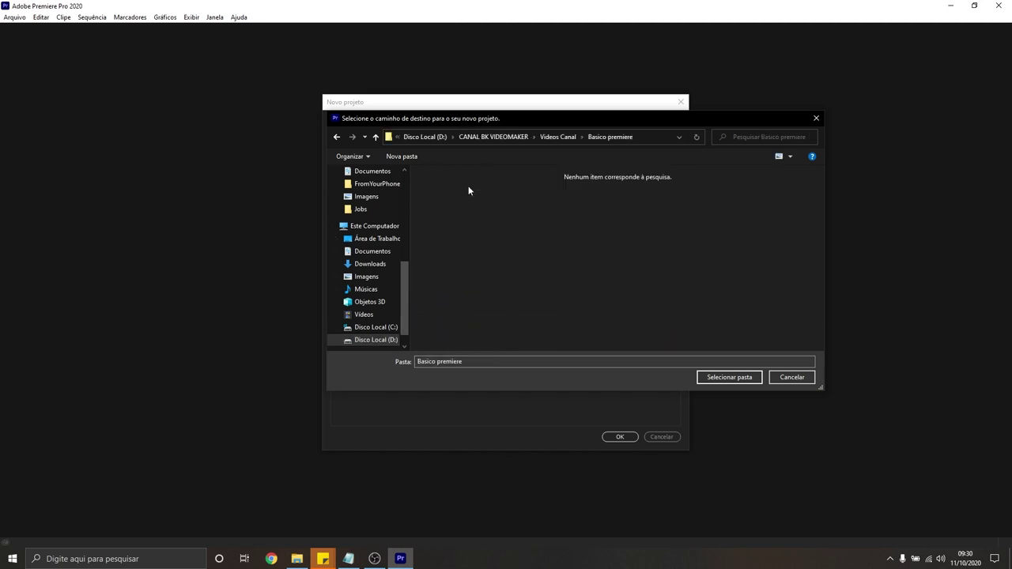
left_click(744, 378)
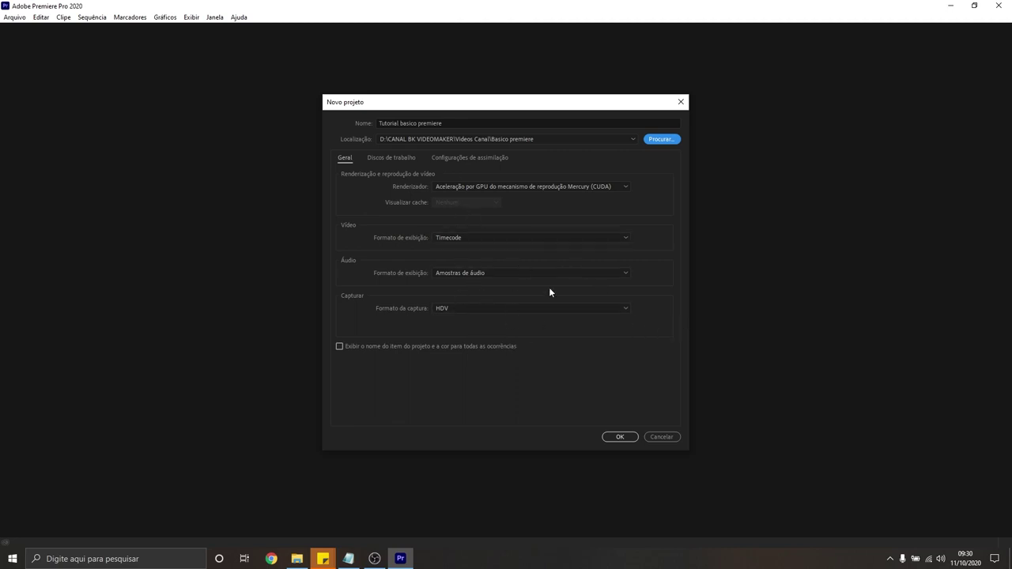
left_click(459, 188)
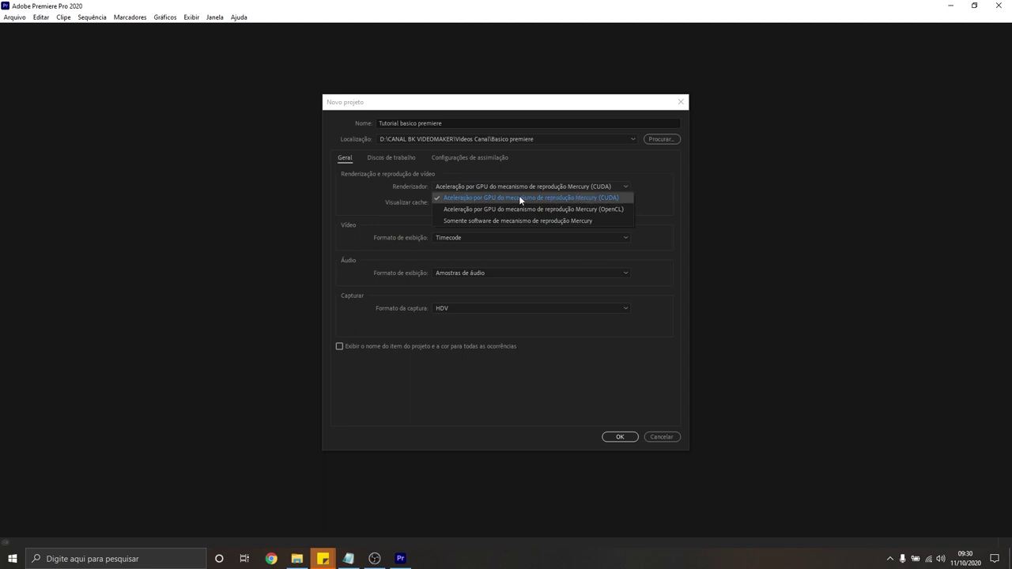
Keep CUDA GPU acceleration as the renderer and create the project
left_click(599, 200)
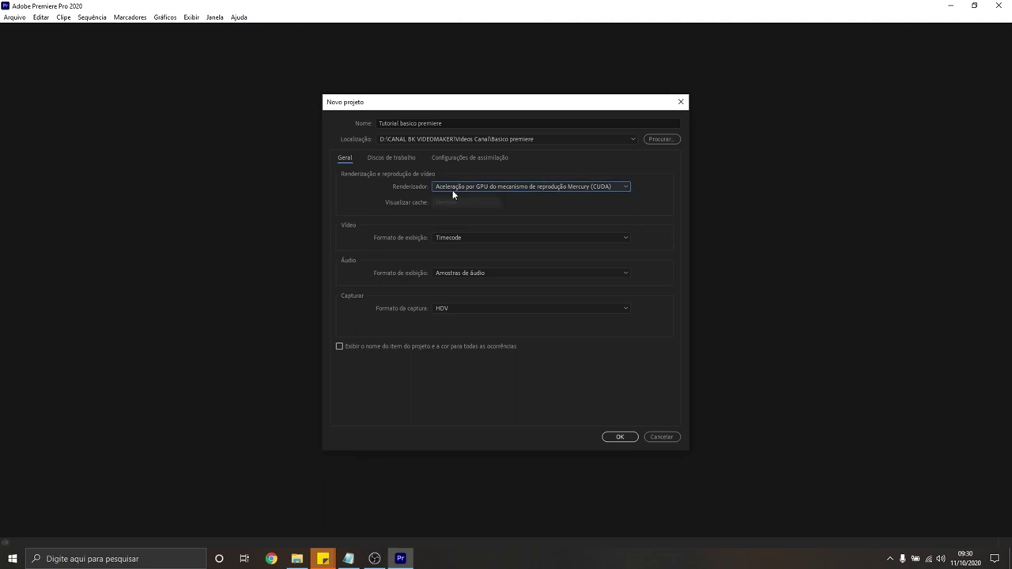
left_click(621, 438)
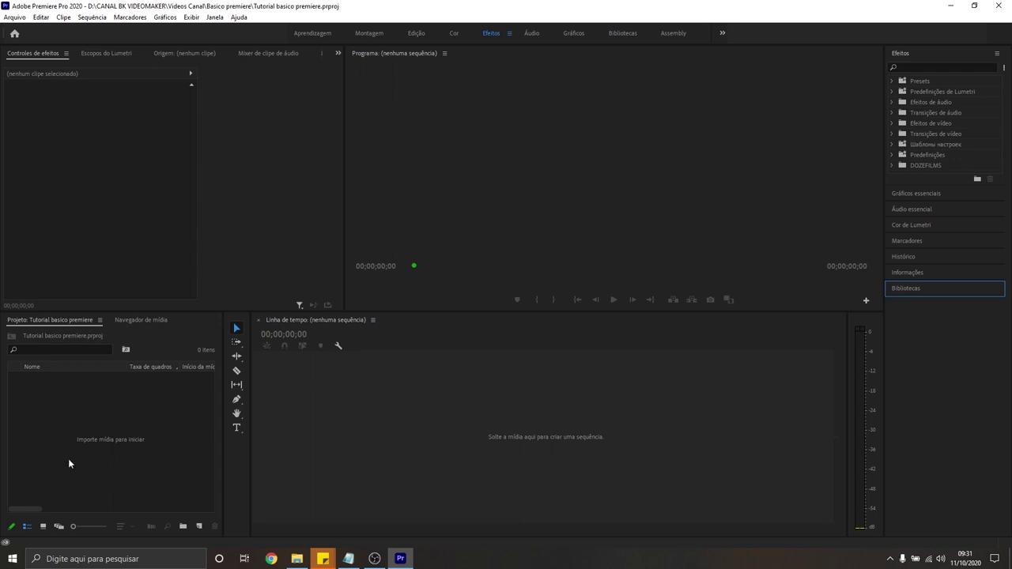
Dock the Timeline panel in a new spot beside the widened Project panel
left_click(87, 433)
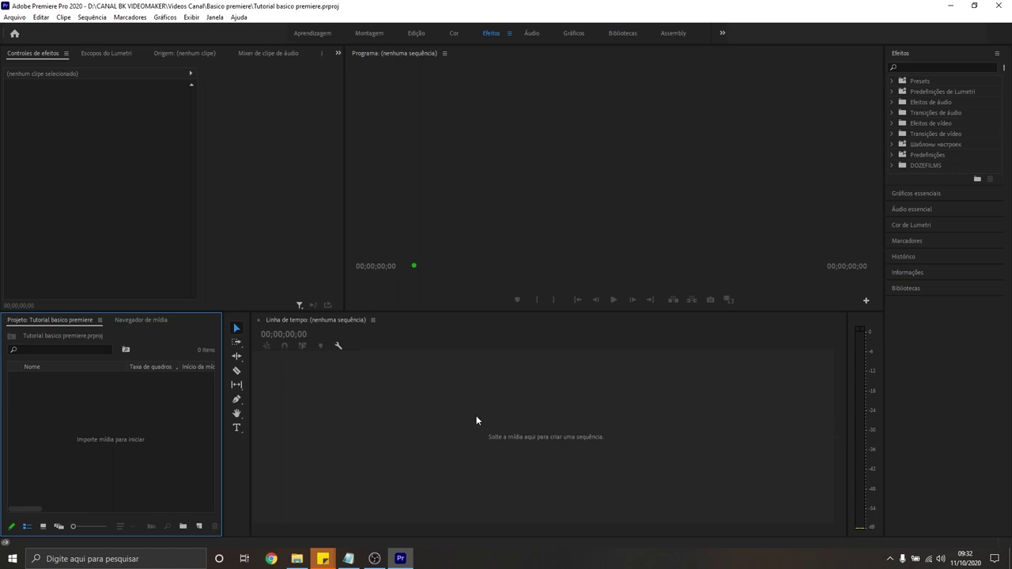
left_click_drag(346, 344, 443, 332)
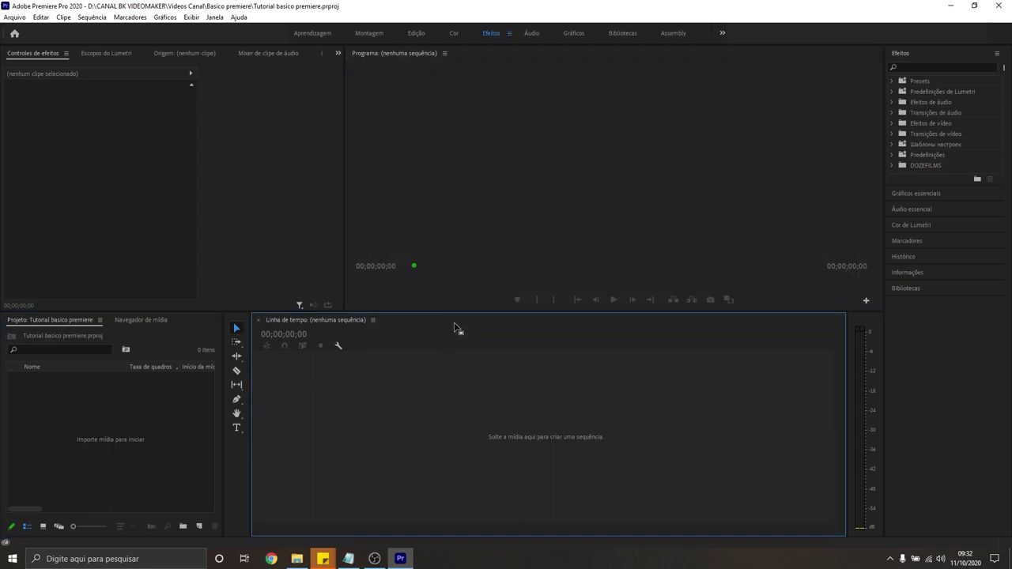
mouse_move(443, 332)
left_mouse_down()
mouse_move(132, 443)
mouse_move(551, 336)
mouse_move(530, 335)
left_mouse_up()
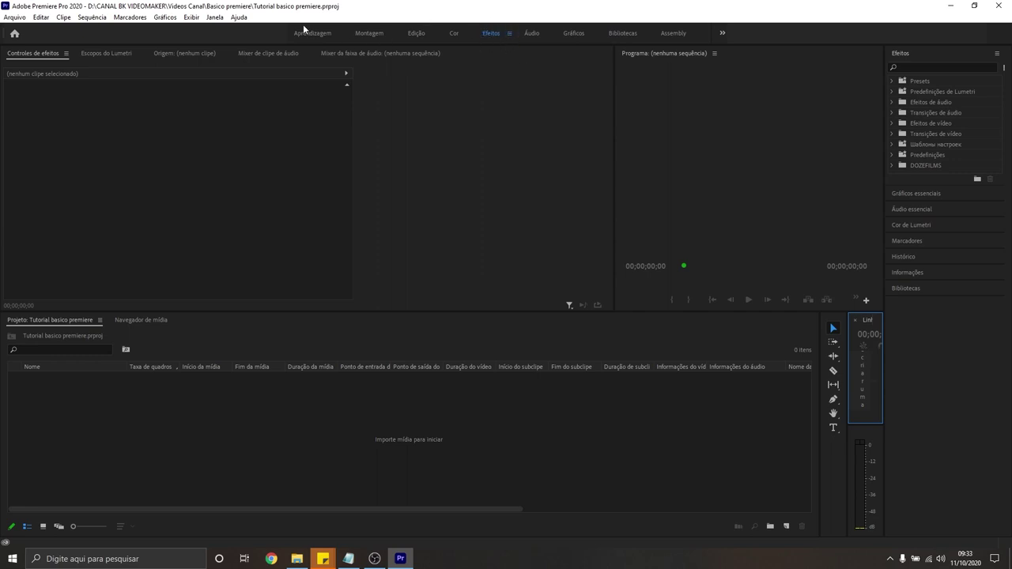
Reset the Efeitos workspace panels to their saved layout
left_click(423, 35)
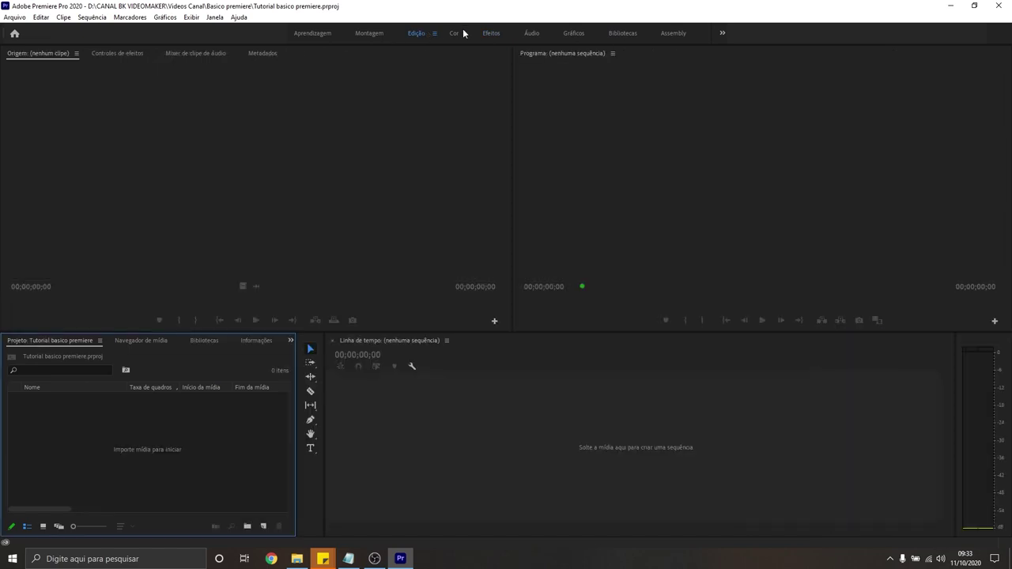
left_click(510, 34)
left_click(536, 36)
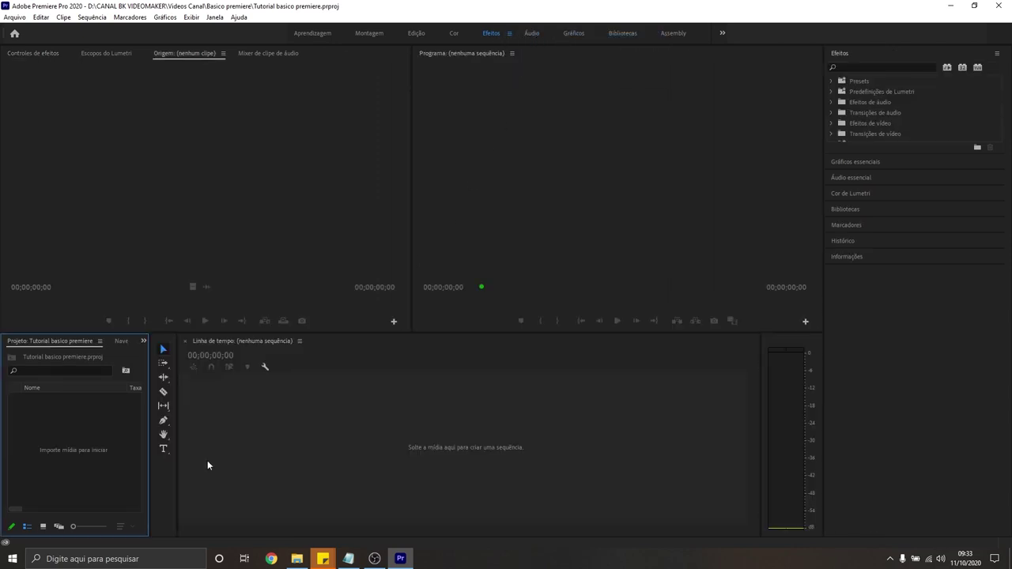
left_click(510, 33)
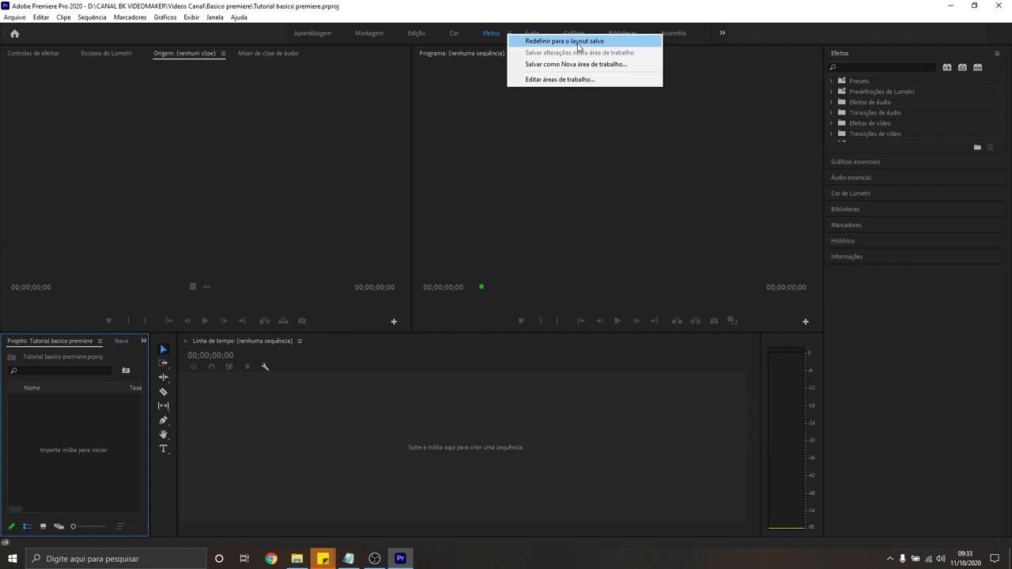
left_click(578, 43)
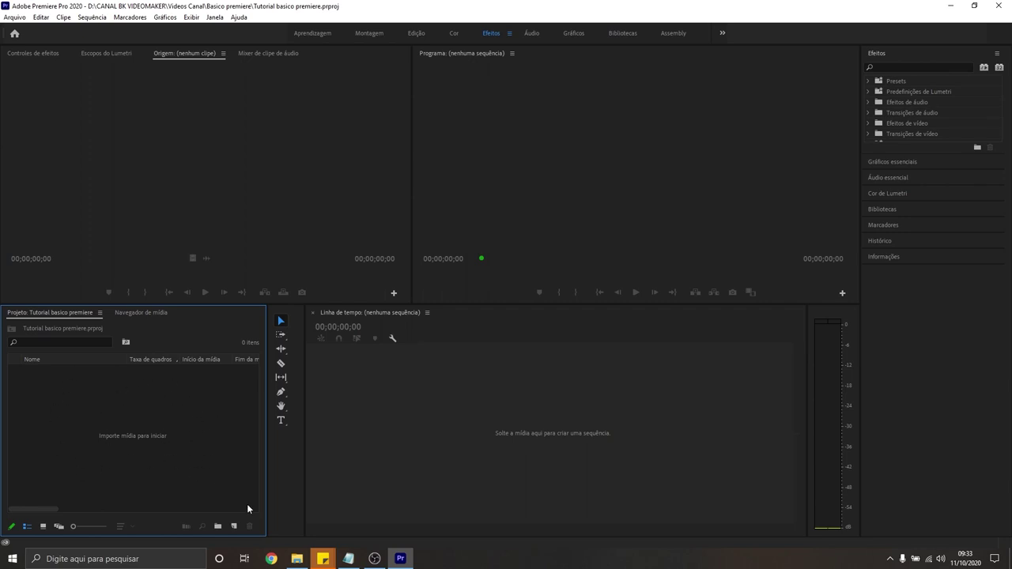
double_click(157, 438)
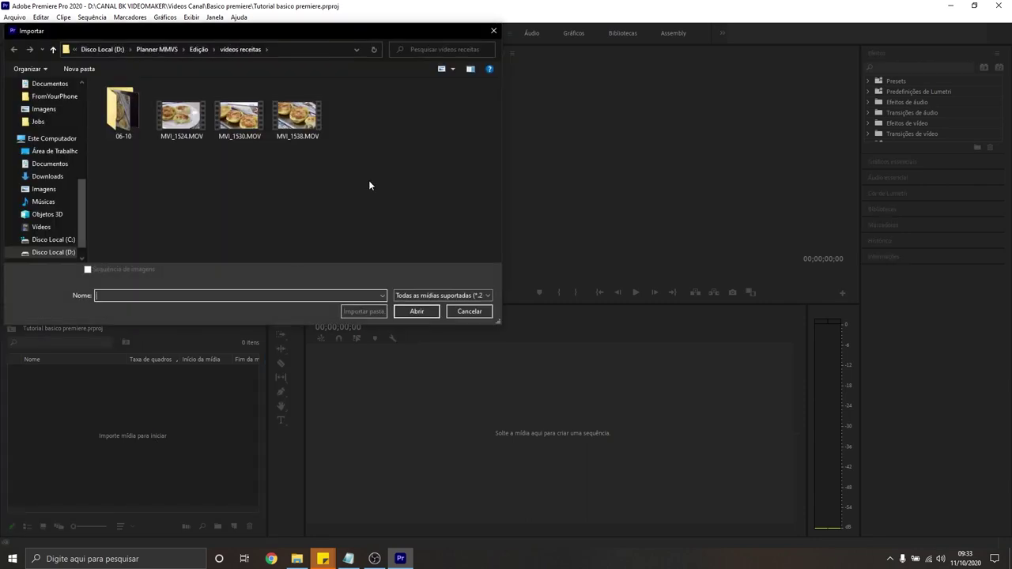
Drag C0010.MP4 from the Basico premiere folder in File Explorer into the Project panel
left_click(494, 31)
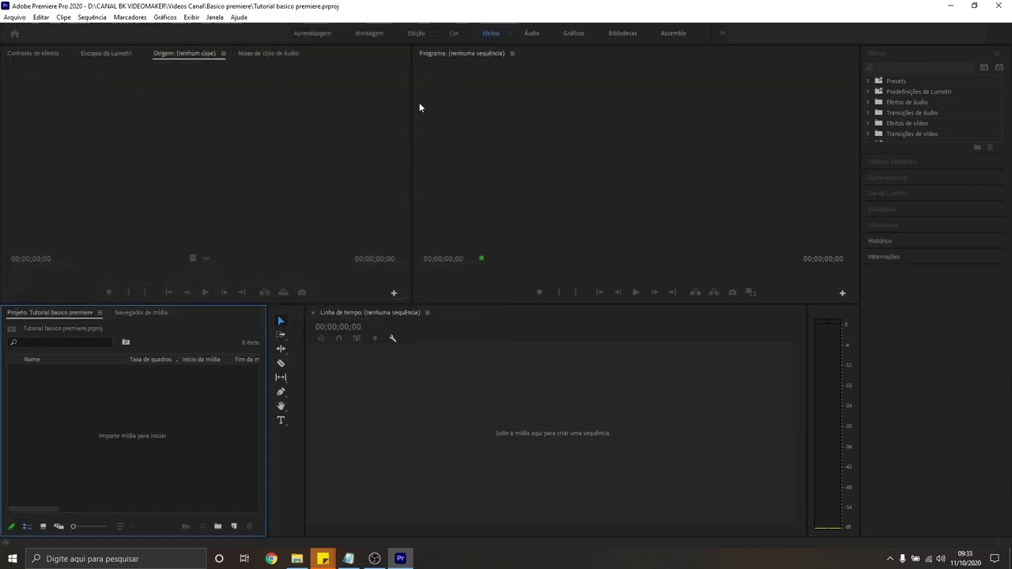
left_click(299, 559)
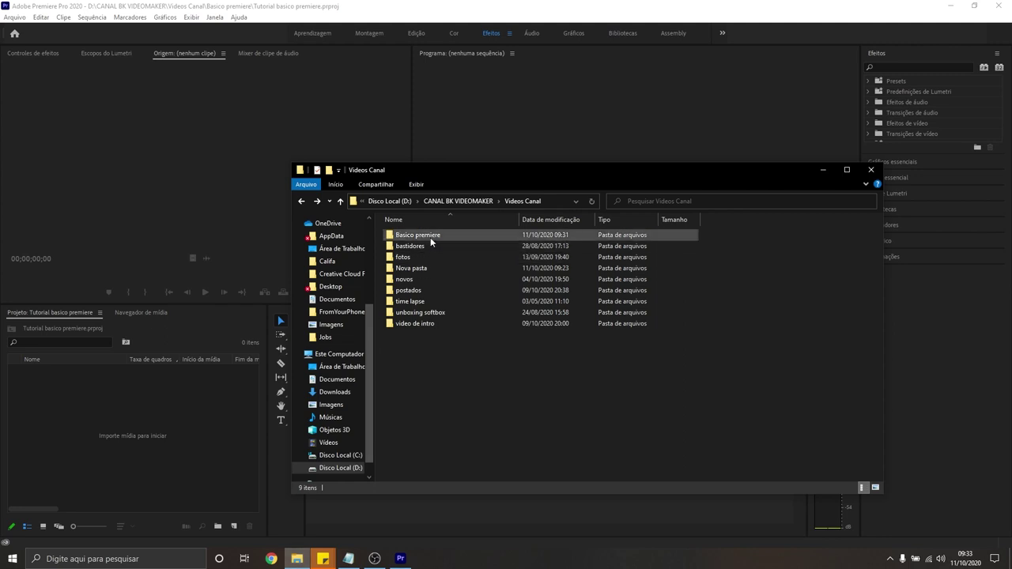
left_click(430, 236)
double_click(418, 235)
left_click_drag(473, 247, 165, 409)
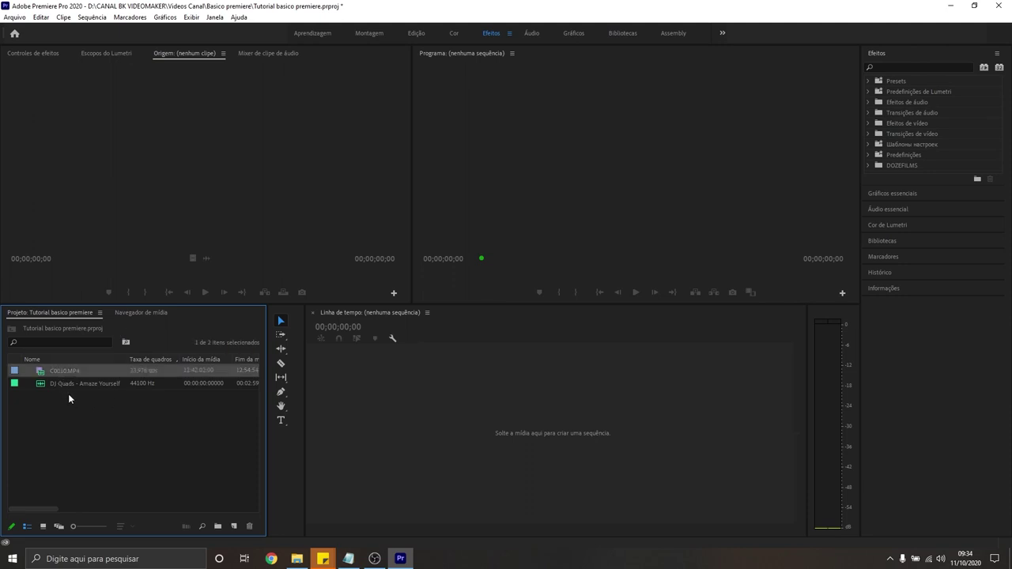
Load C0010.MP4 in the Source monitor and scrub its footage, returning to 12:42:02:00
double_click(63, 373)
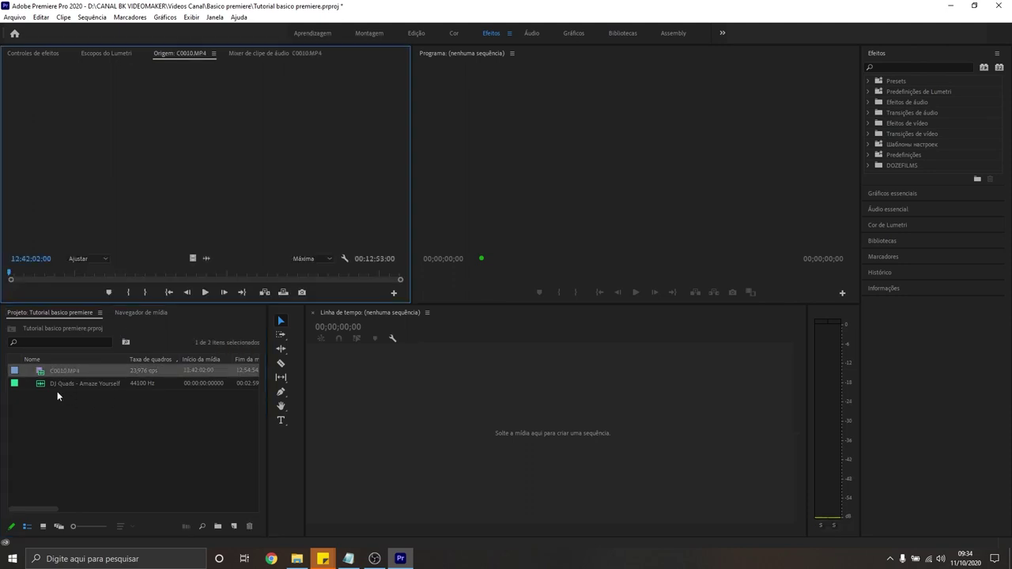
left_click(74, 386)
left_click(73, 403)
left_click(63, 374)
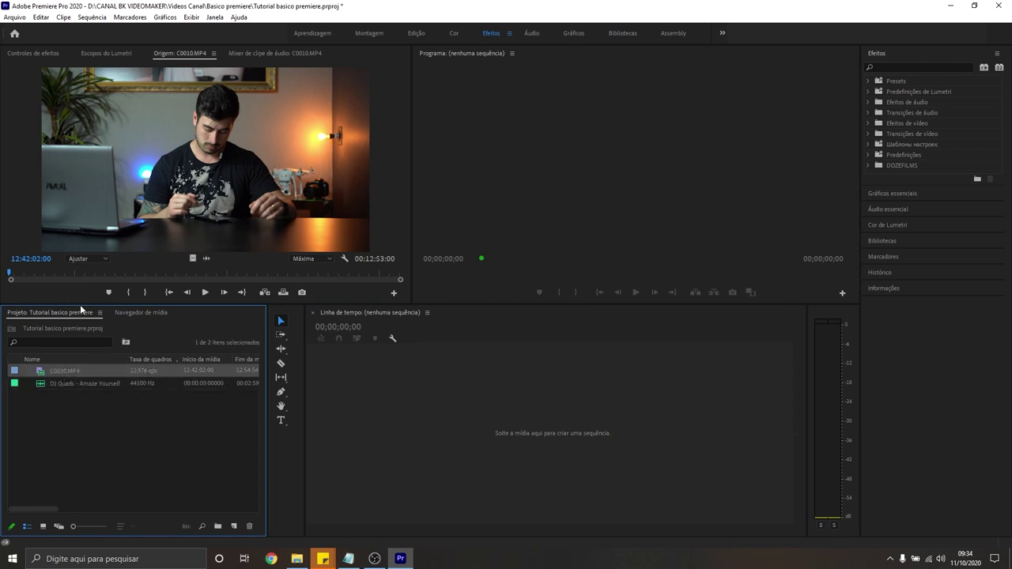
left_click(67, 382)
left_click(64, 373)
mouse_move(9, 274)
left_mouse_down()
mouse_move(365, 280)
mouse_move(3, 273)
left_mouse_up()
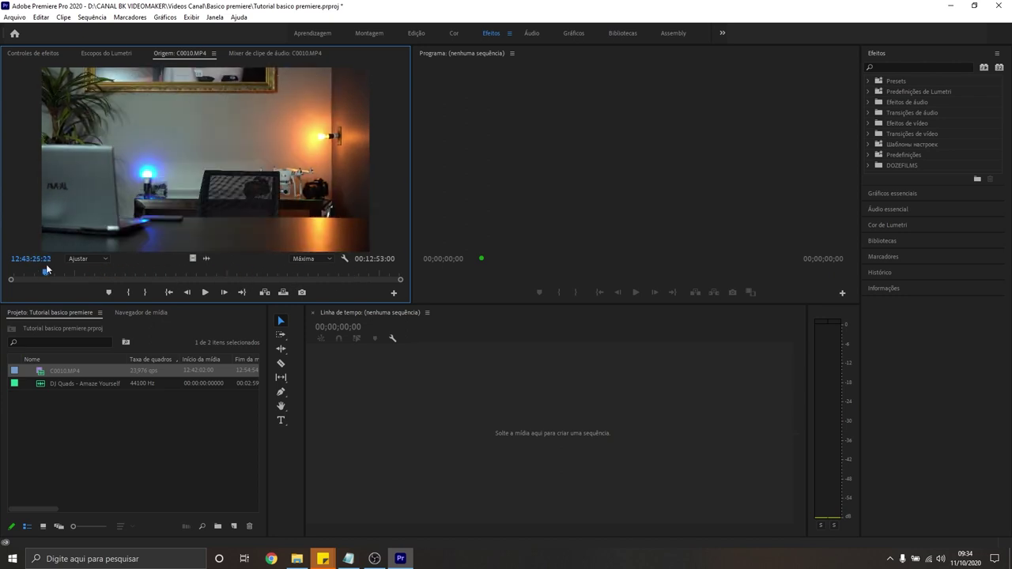
left_click_drag(3, 272, 9, 274)
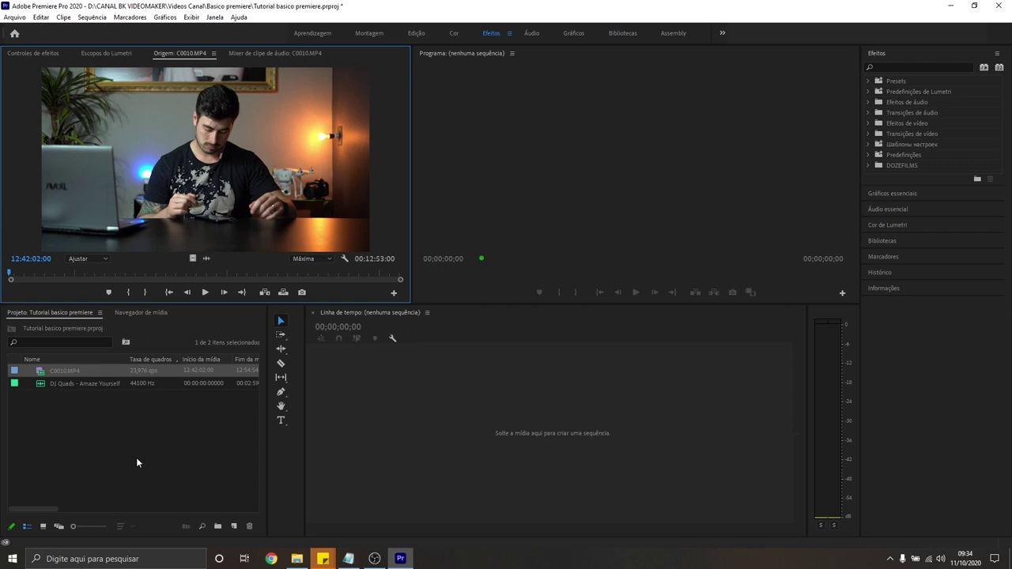
left_click(213, 431)
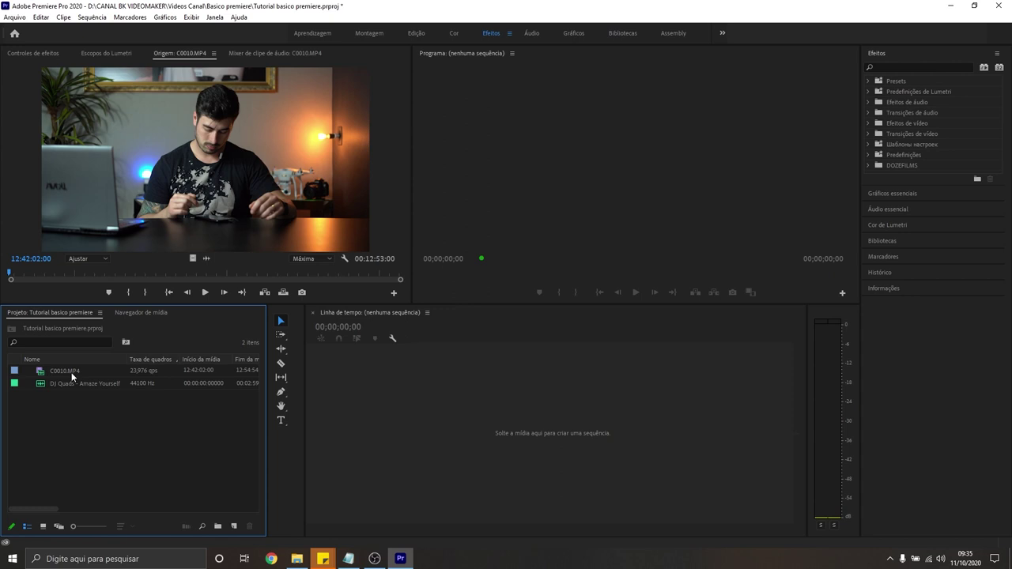
left_click(235, 527)
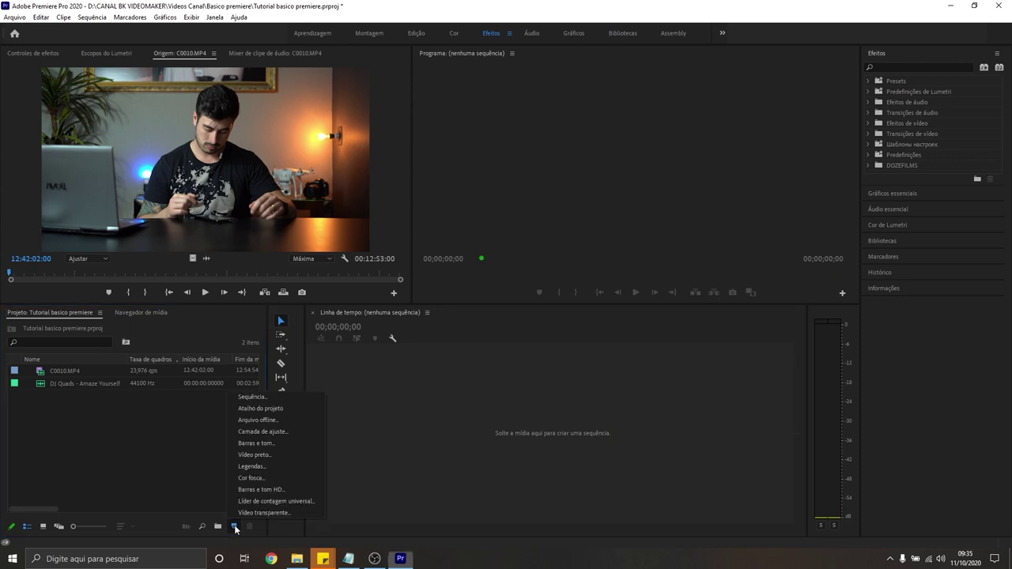
left_click(251, 396)
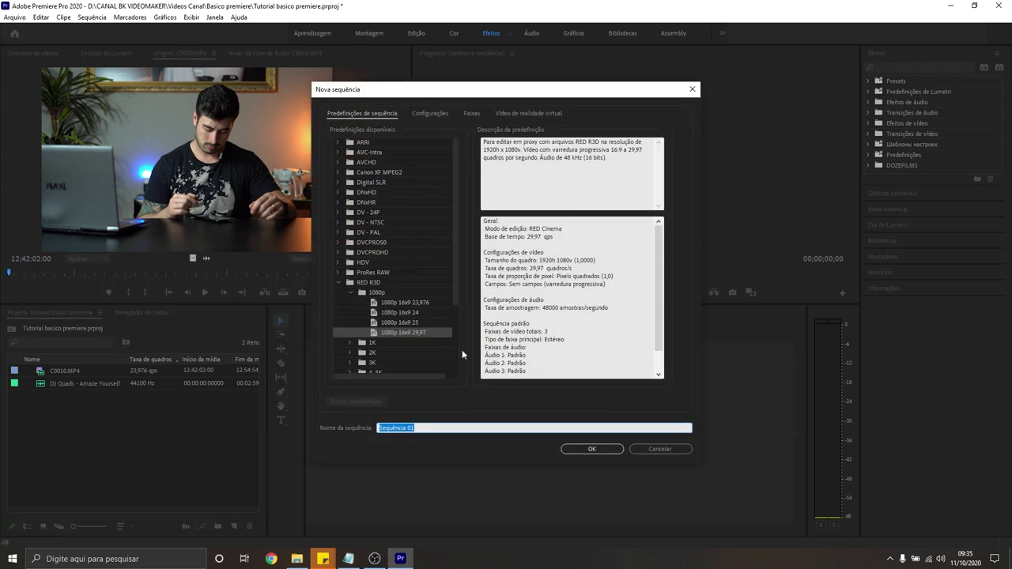
left_click(660, 450)
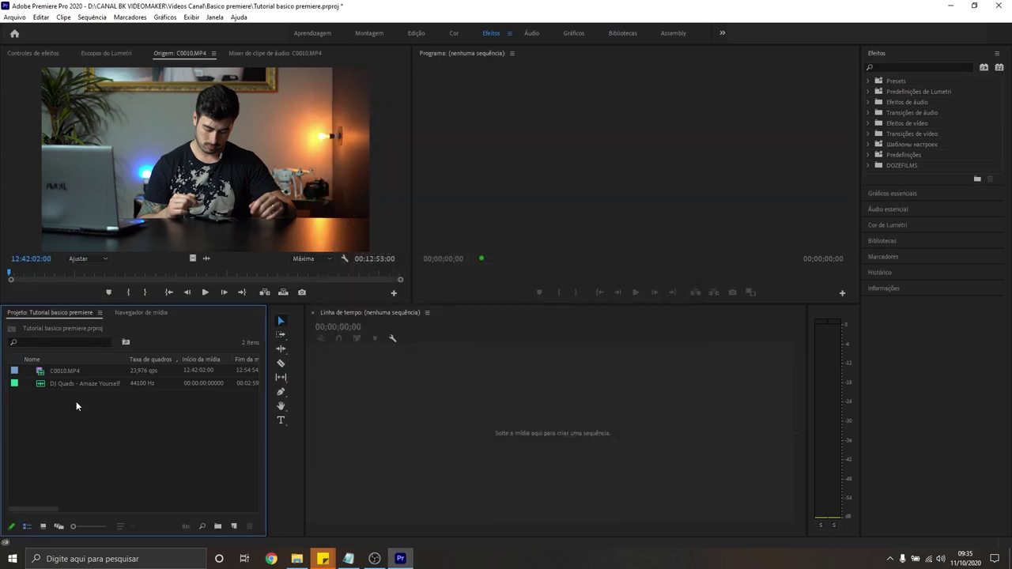
left_click(62, 376)
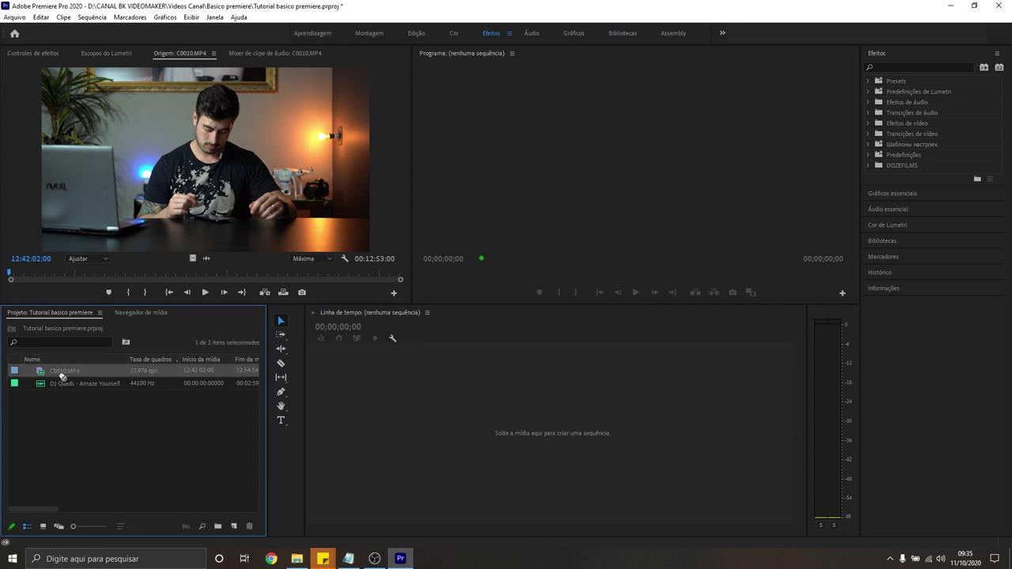
left_click_drag(230, 528, 231, 529)
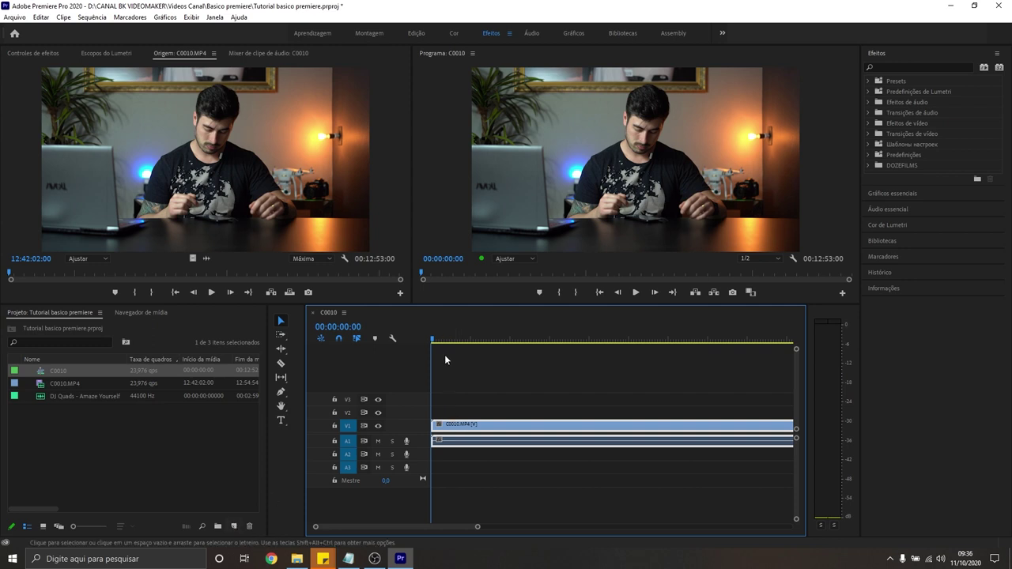
left_click(163, 447)
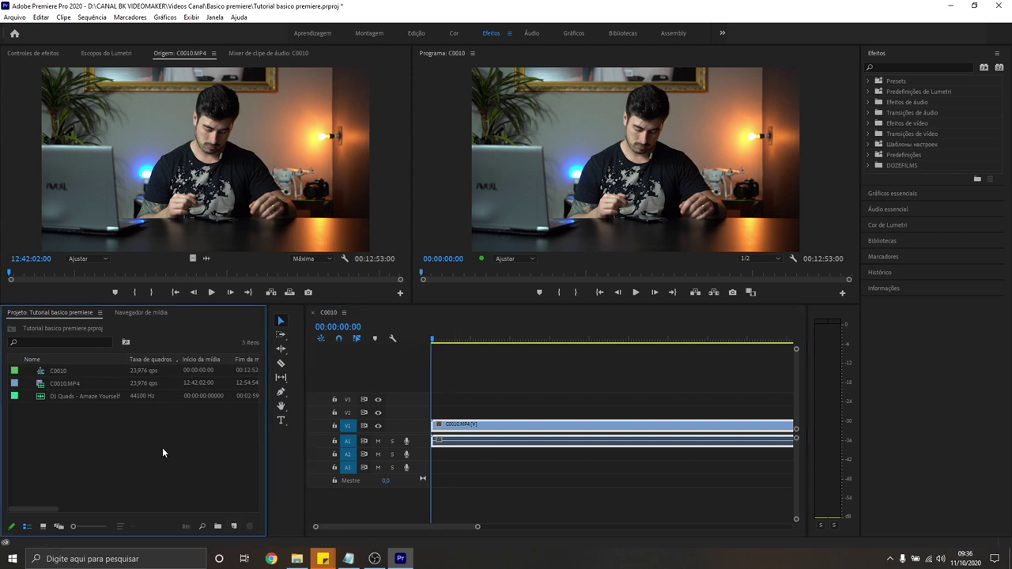
left_click_drag(434, 342, 444, 342)
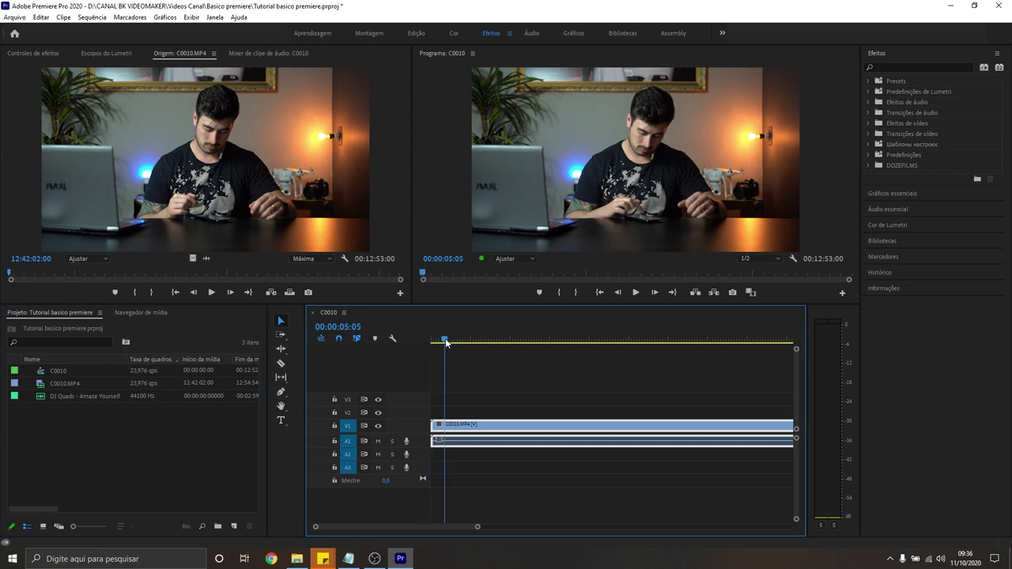
left_click(124, 427)
left_click(63, 372)
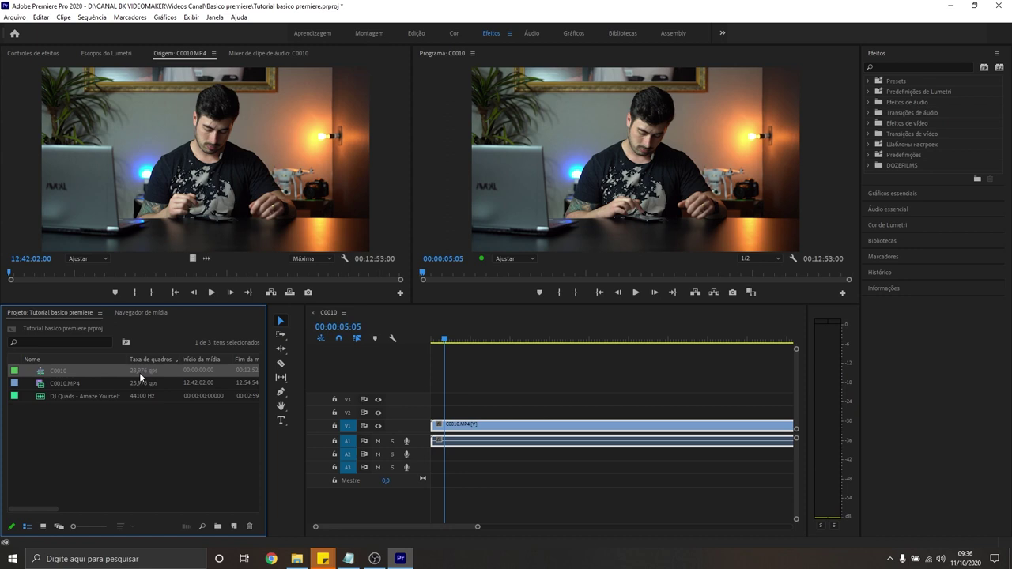
left_click(154, 386)
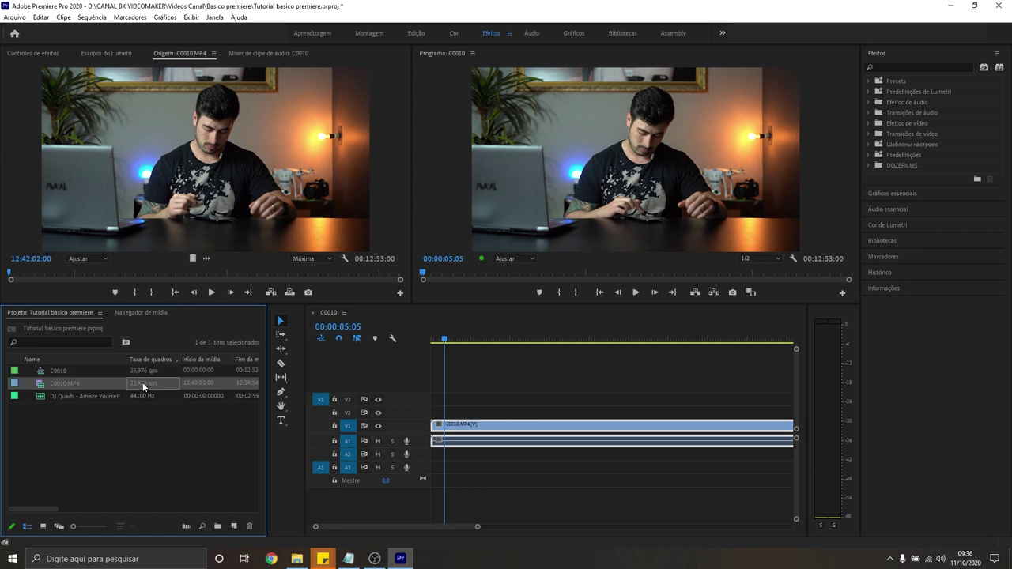
left_click(92, 371)
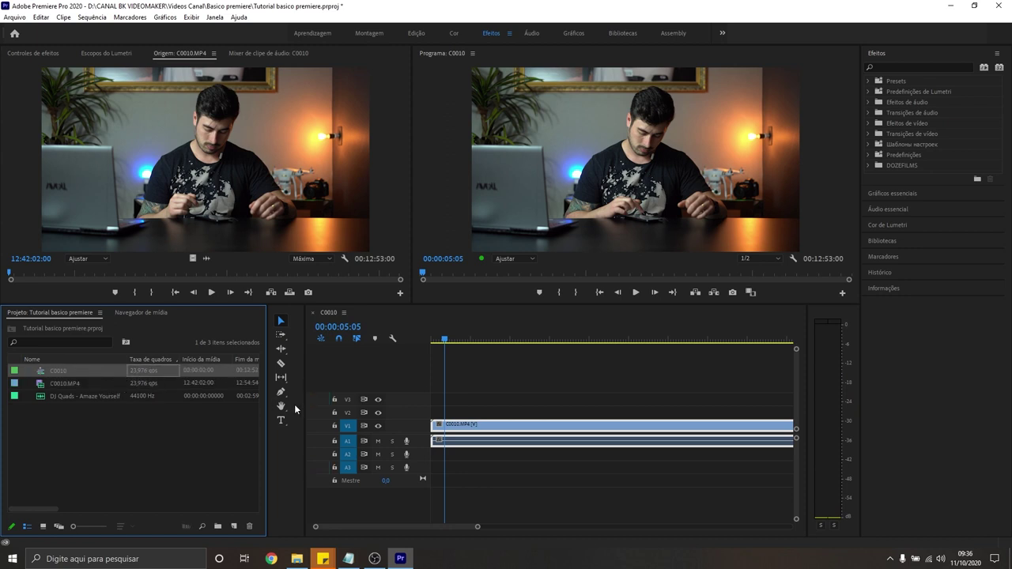
mouse_move(444, 359)
left_mouse_down()
mouse_move(549, 358)
mouse_move(437, 359)
left_mouse_up()
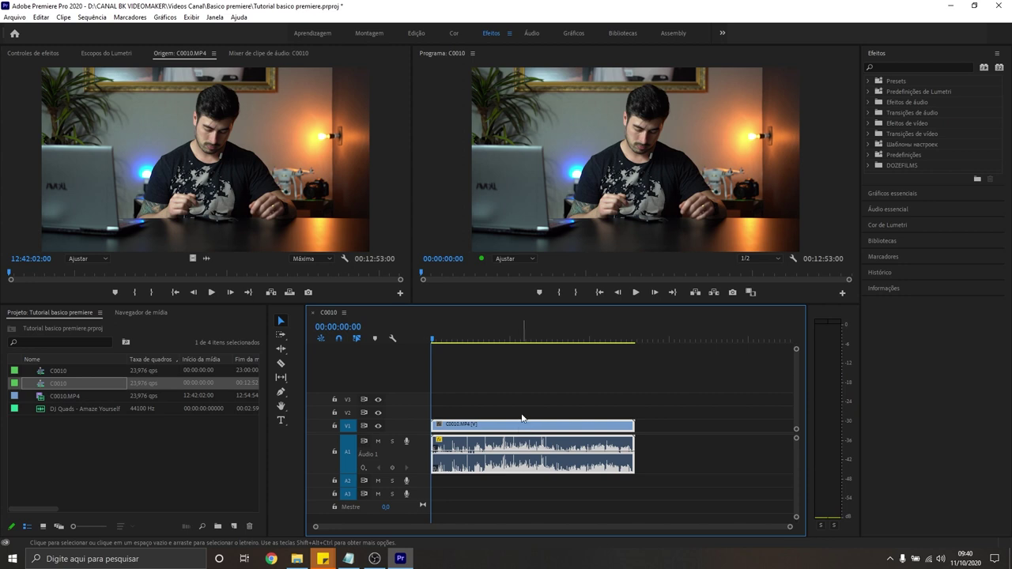
Enlarge the A1 audio track and zoom the timeline in on the C0010.MP4 clip
left_click_drag(435, 343, 394, 349)
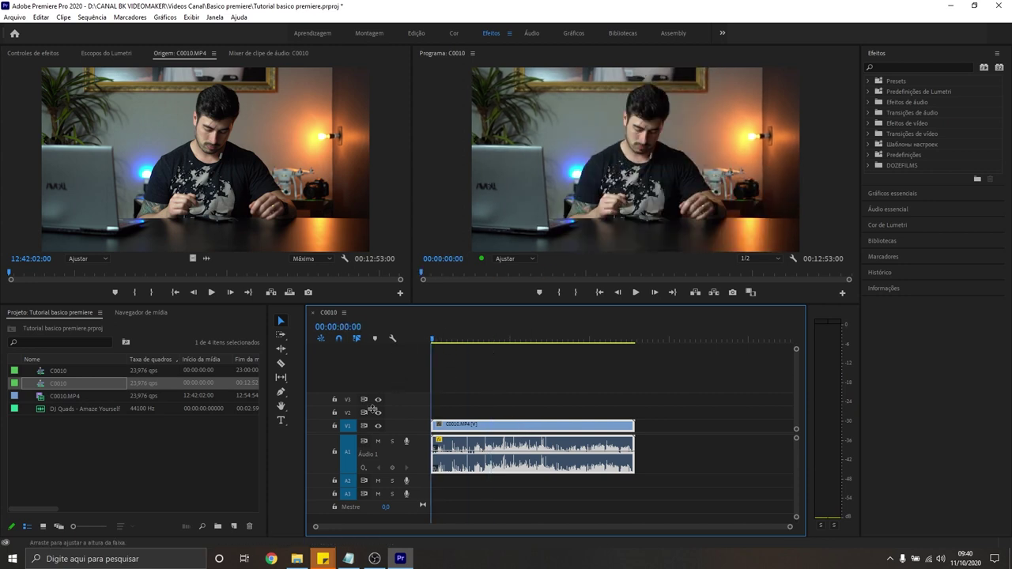
key("backslash")
key("equal")
key("equal")
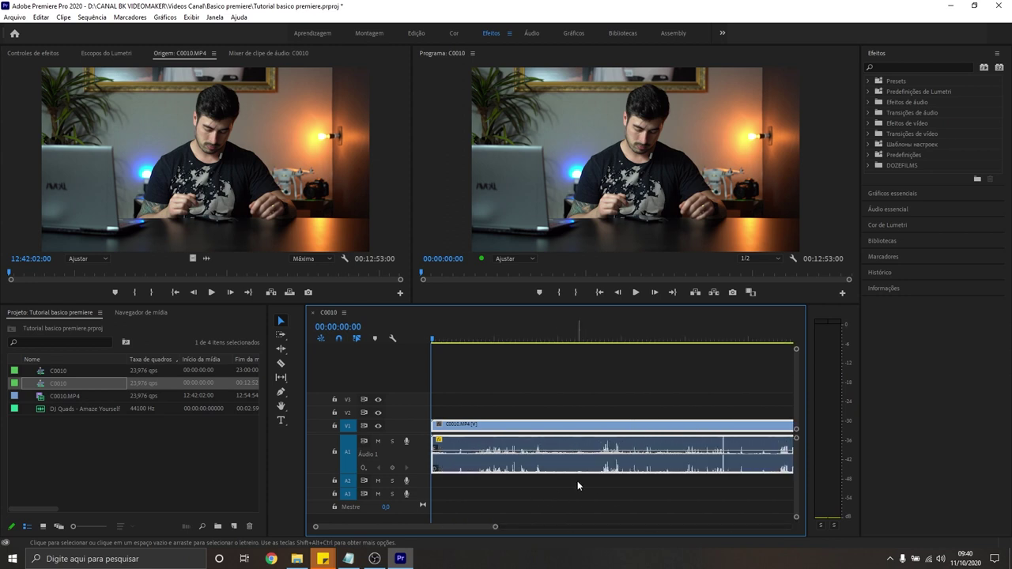
key("equal")
key("equal")
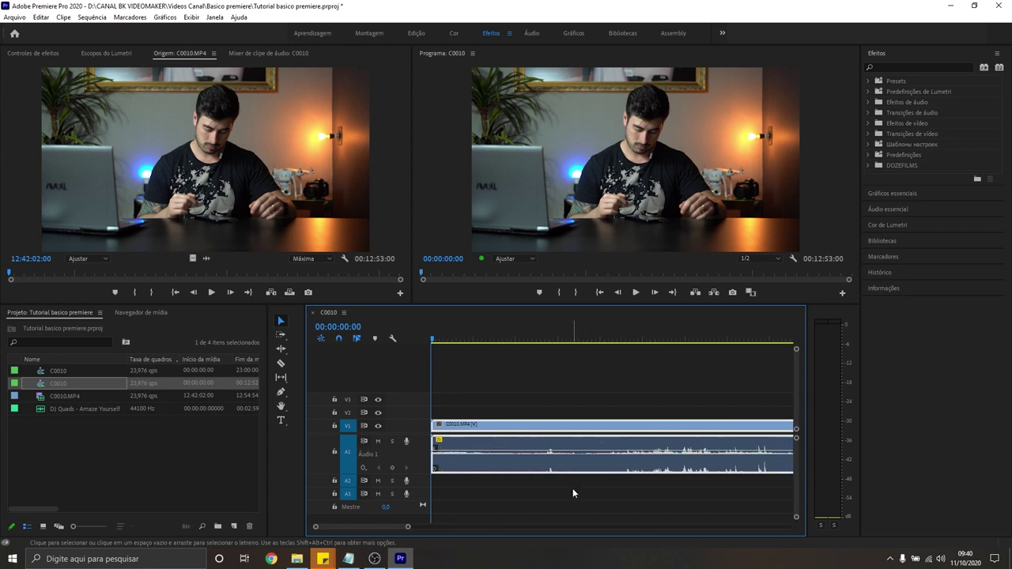
Skim through the interview and park the playhead near 00:01:31:12
key("minus")
key("minus")
key("minus")
key("minus")
key("backslash")
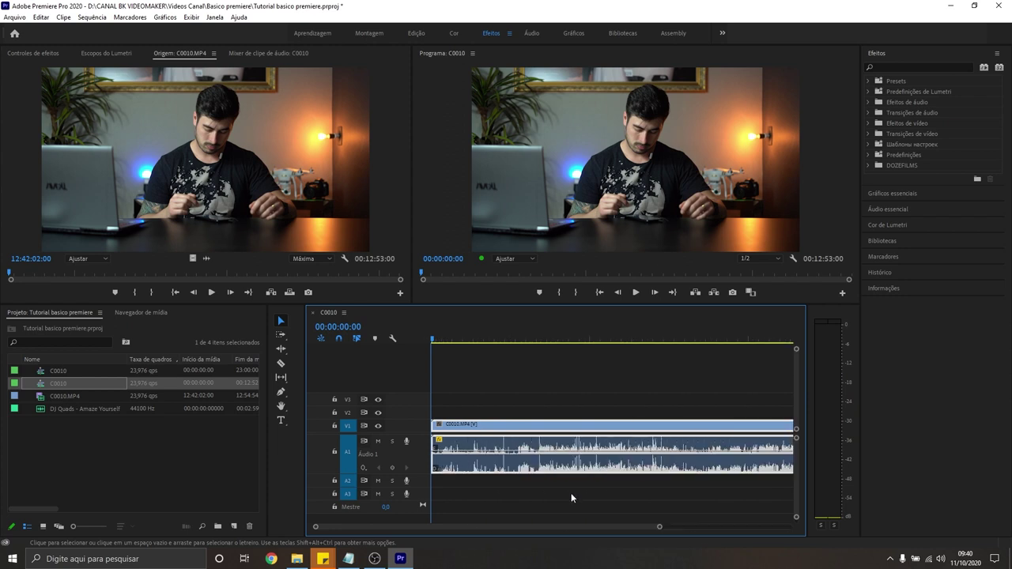
key("minus")
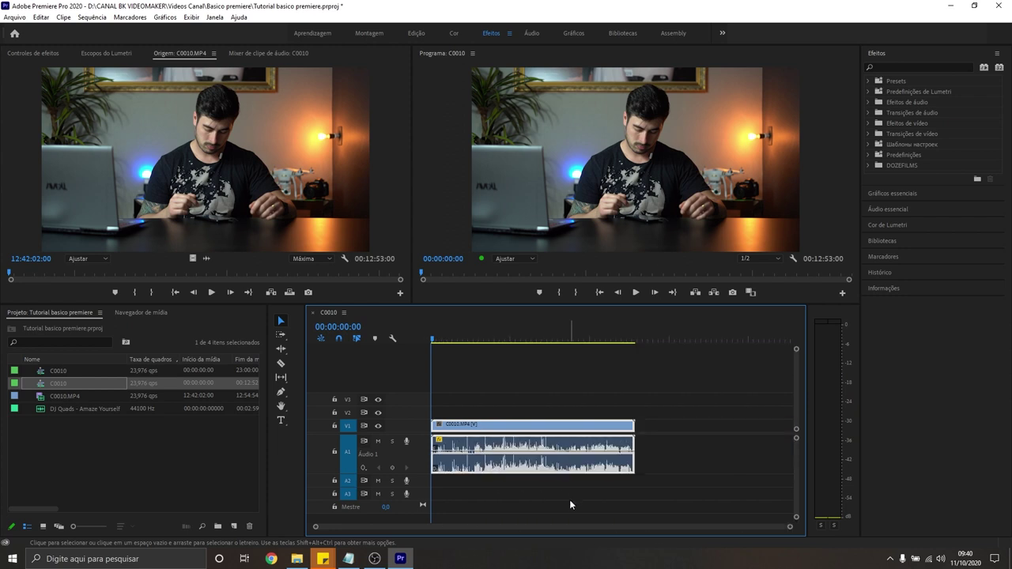
key("equal")
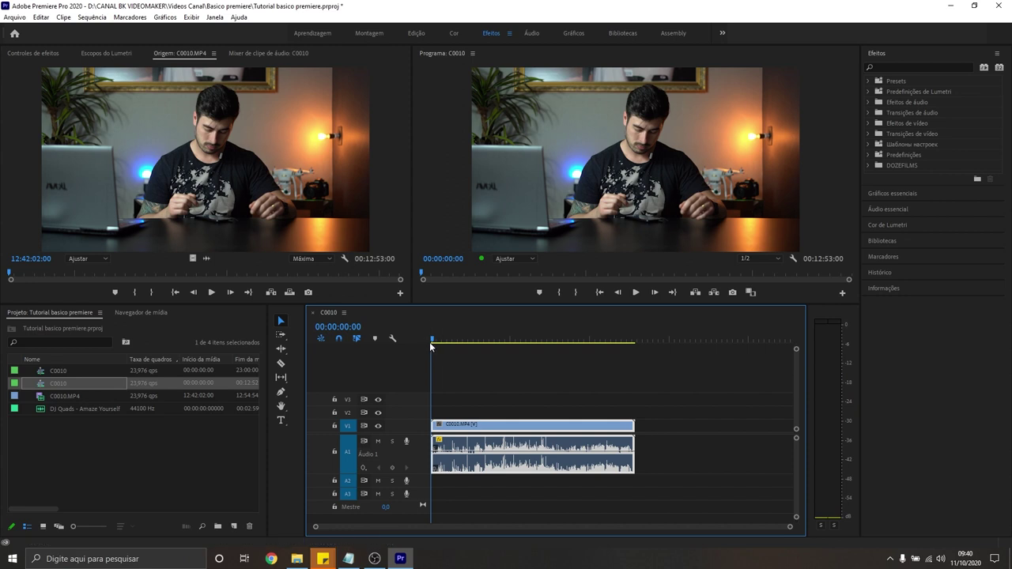
left_click_drag(432, 340, 447, 345)
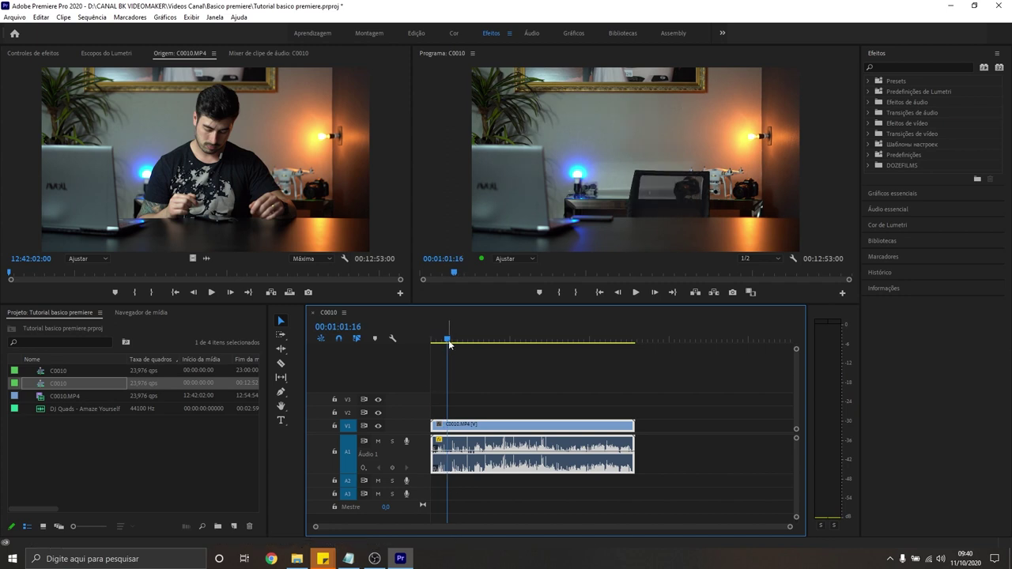
left_click(450, 341)
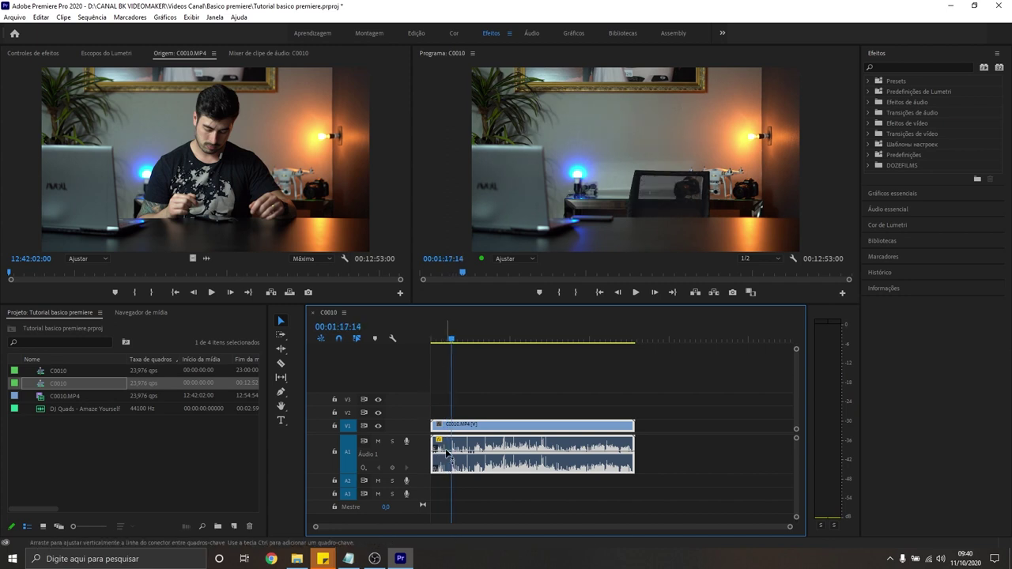
scroll(442, 459, "up", 1)
scroll(447, 463, "up", 1)
left_click_drag(515, 338, 526, 362)
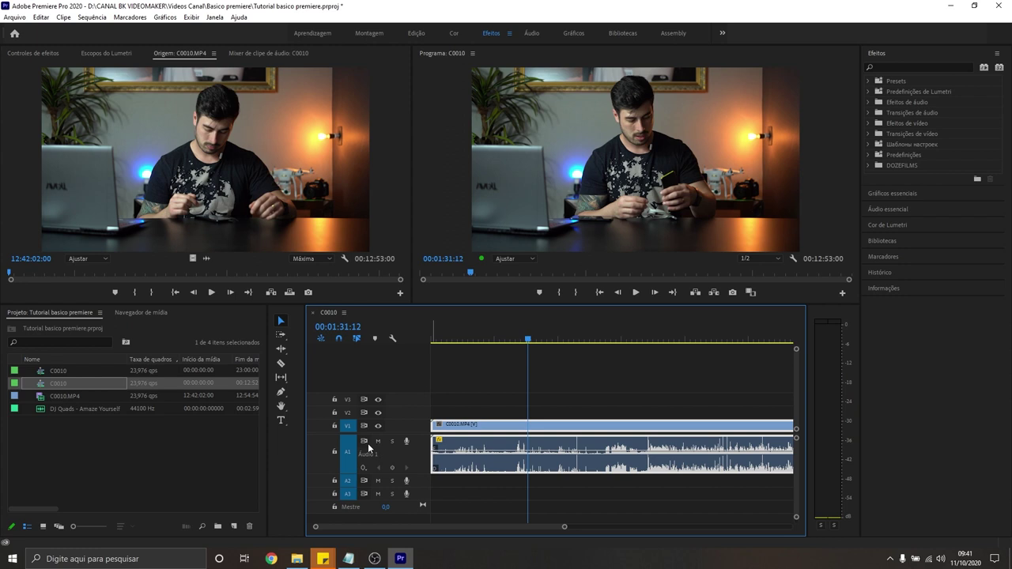
Split the interview clip with the Razor tool at 00:01:29:00
left_click(282, 364)
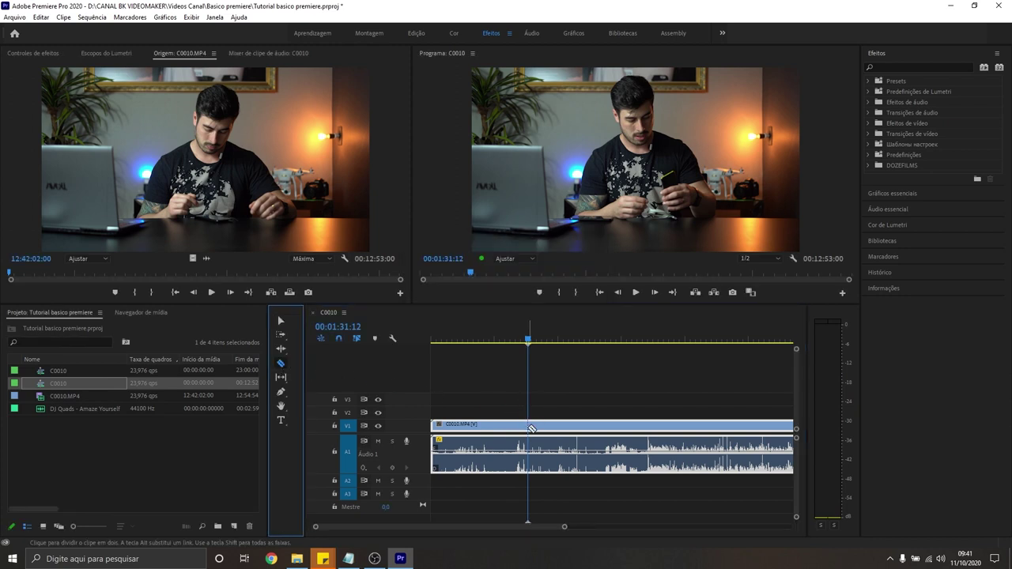
mouse_move(538, 338)
left_mouse_down()
mouse_move(494, 338)
mouse_move(525, 340)
left_mouse_up()
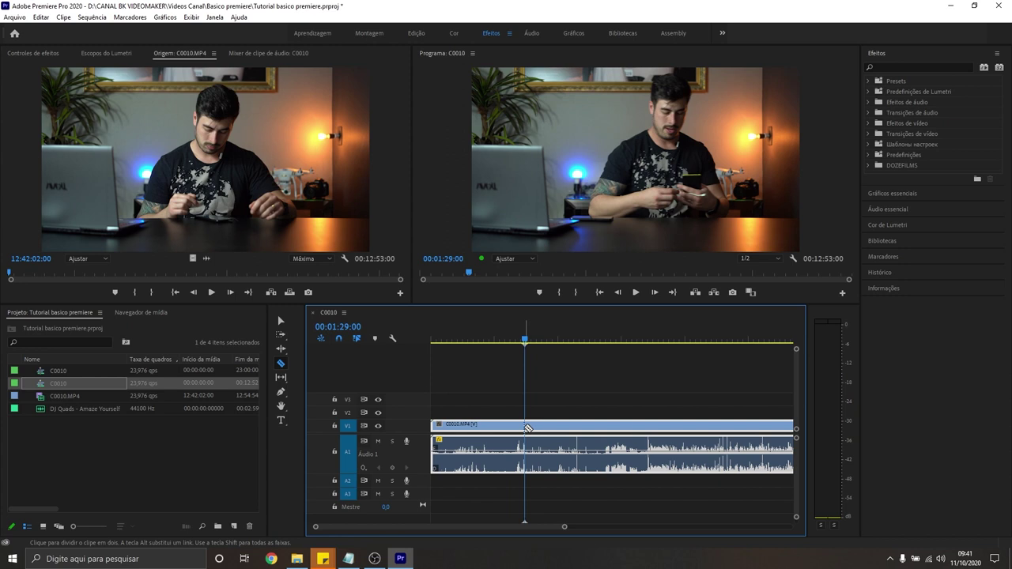
left_click(525, 427)
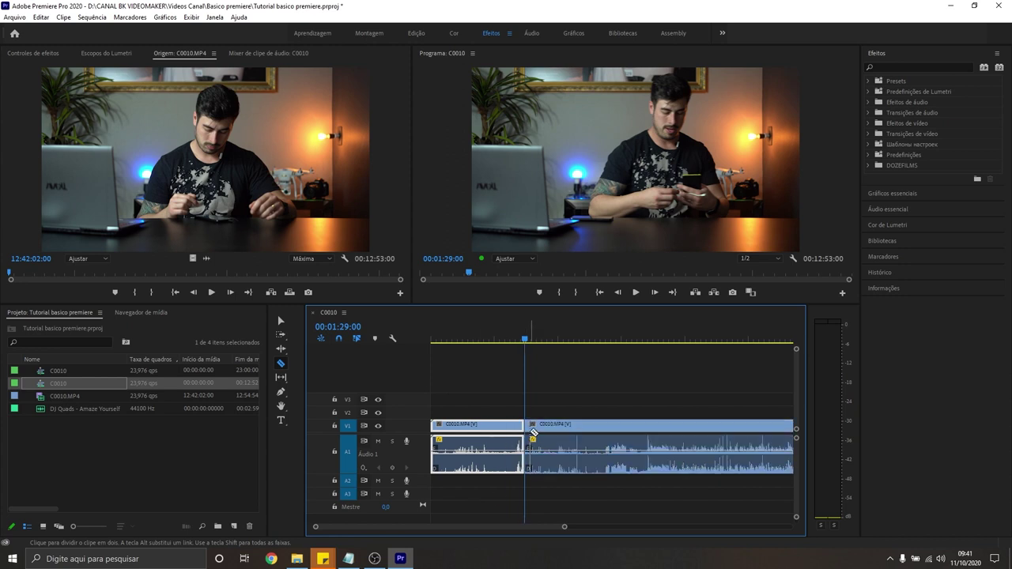
Delete the opening part and move the remaining clip to the sequence start
key("v")
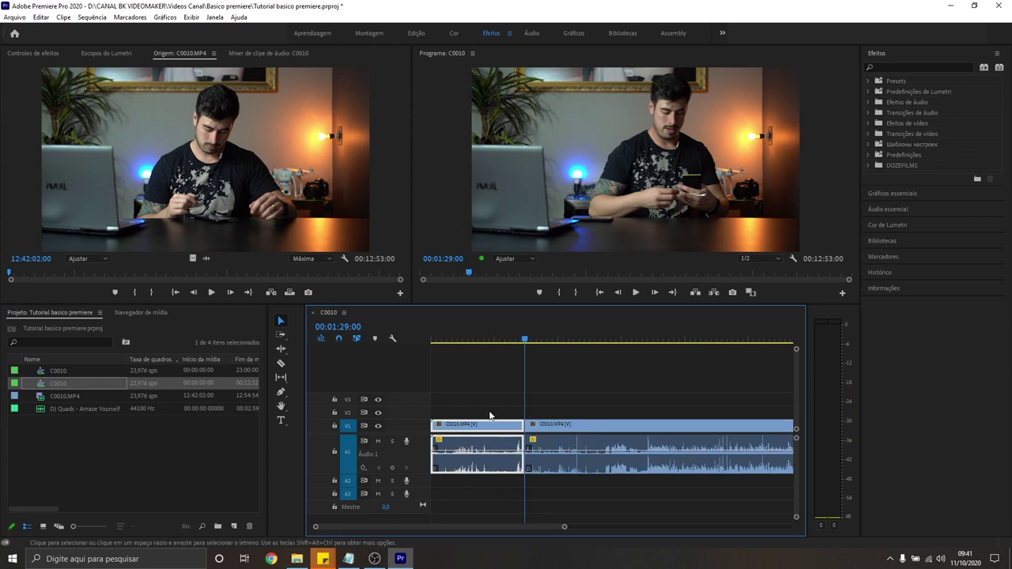
left_click(559, 425)
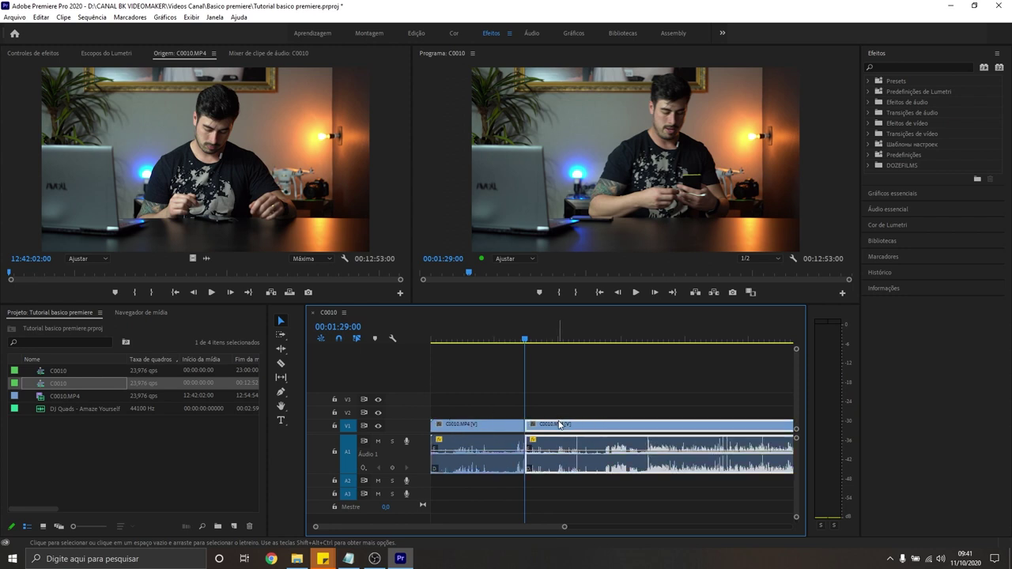
left_click(495, 428)
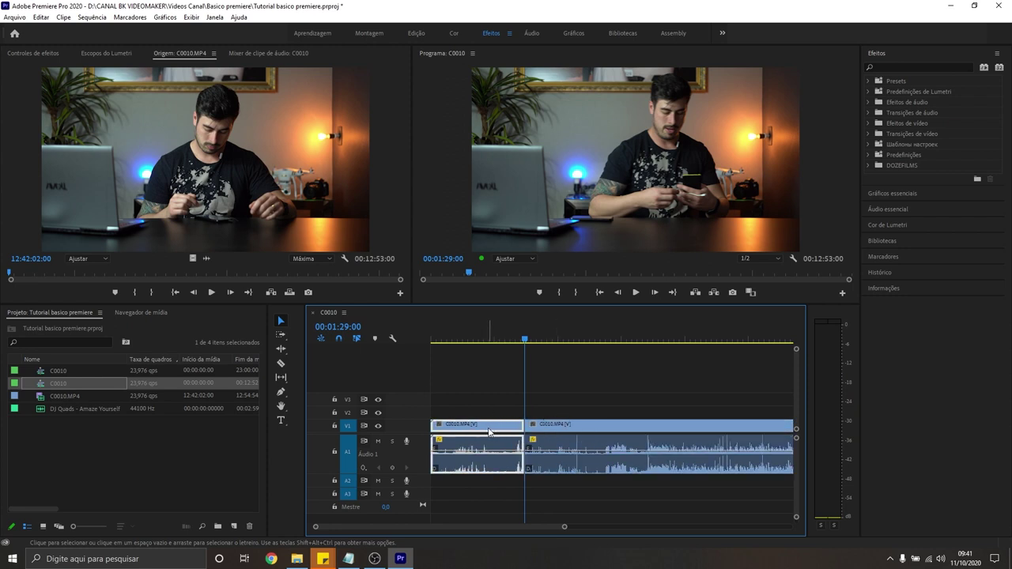
key("Delete")
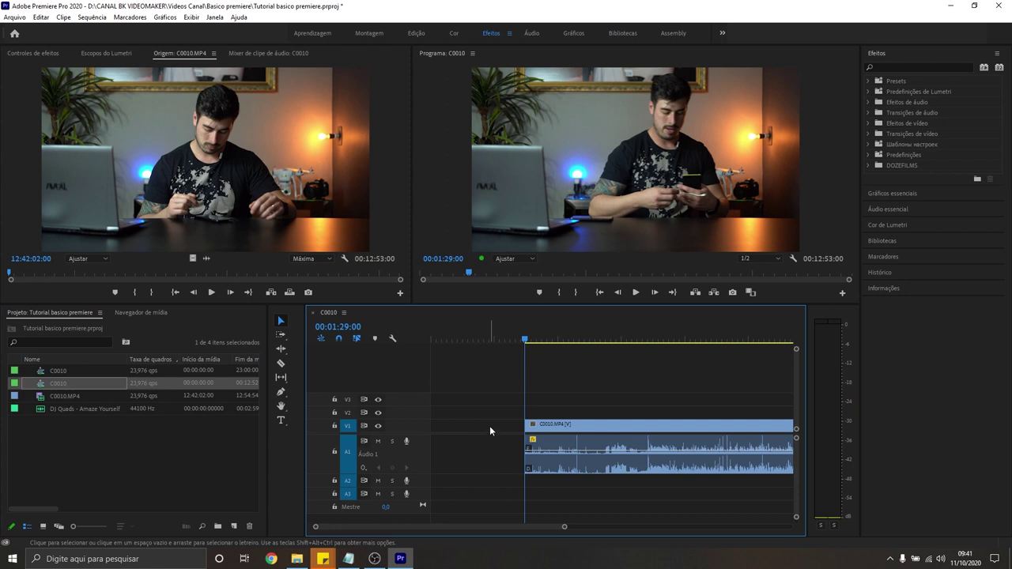
mouse_move(547, 428)
left_mouse_down()
mouse_move(448, 425)
mouse_move(546, 432)
left_mouse_up()
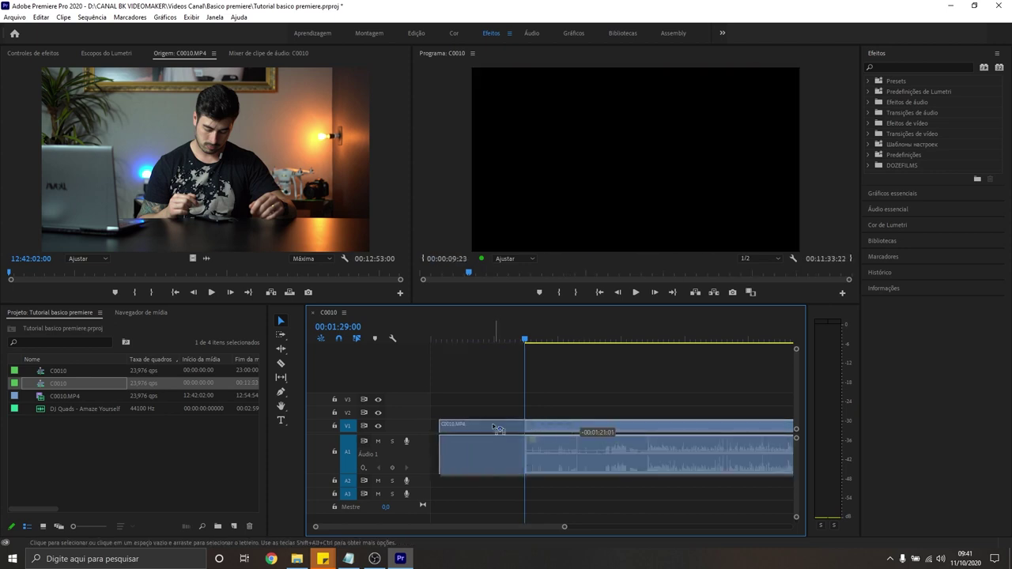
left_click_drag(545, 432, 471, 423)
left_click_drag(442, 345, 417, 338)
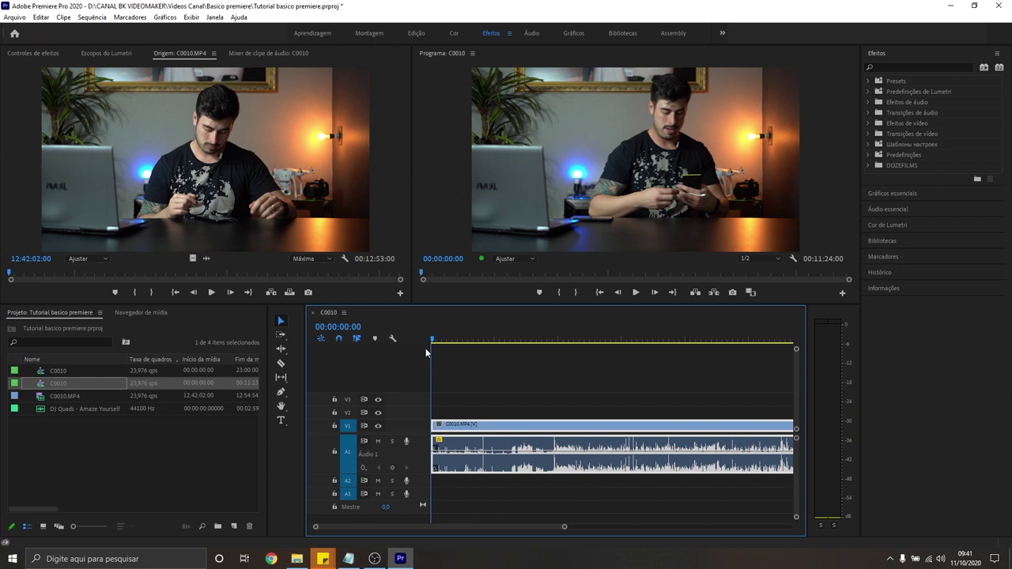
Razor-cut the interview clip at 00:00:50:17 and 00:01:15:14
left_click_drag(434, 340, 486, 343)
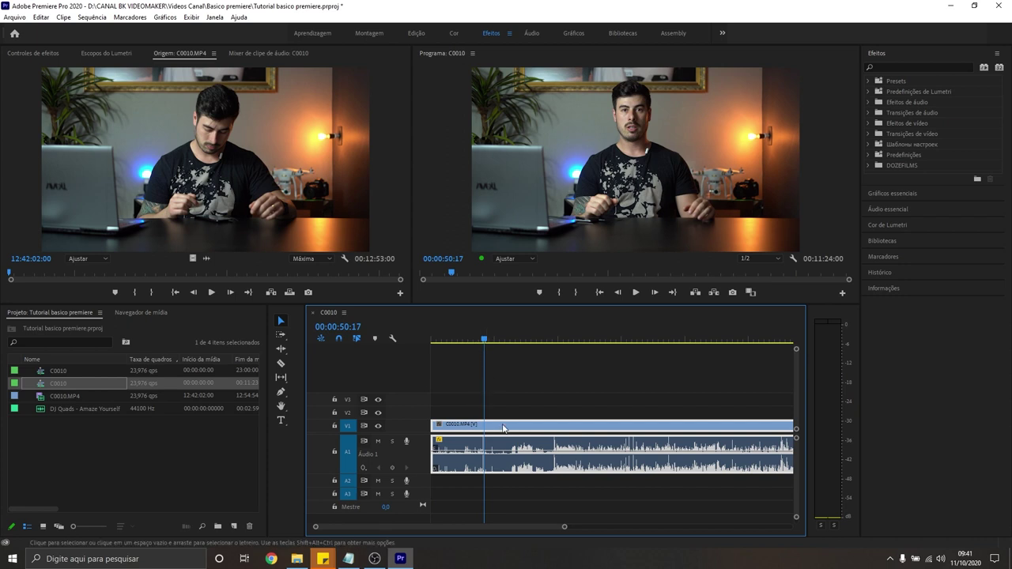
left_click(281, 365)
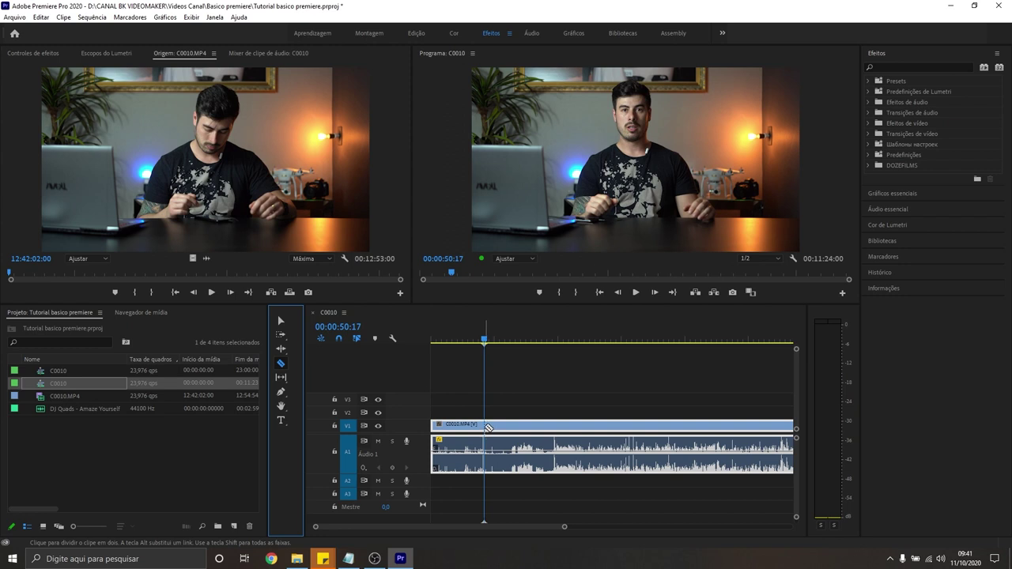
left_click(485, 427)
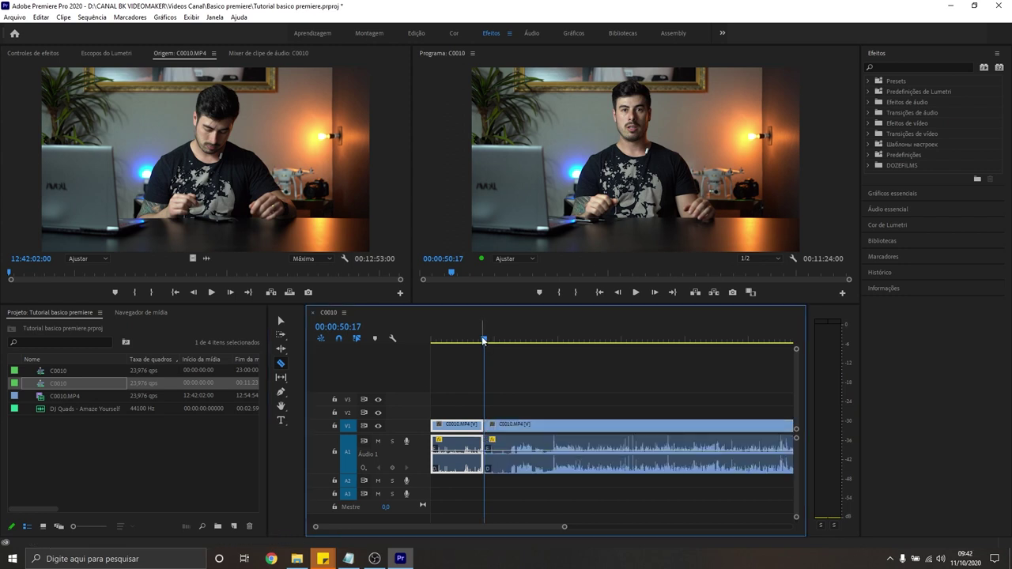
left_click_drag(484, 341, 513, 340)
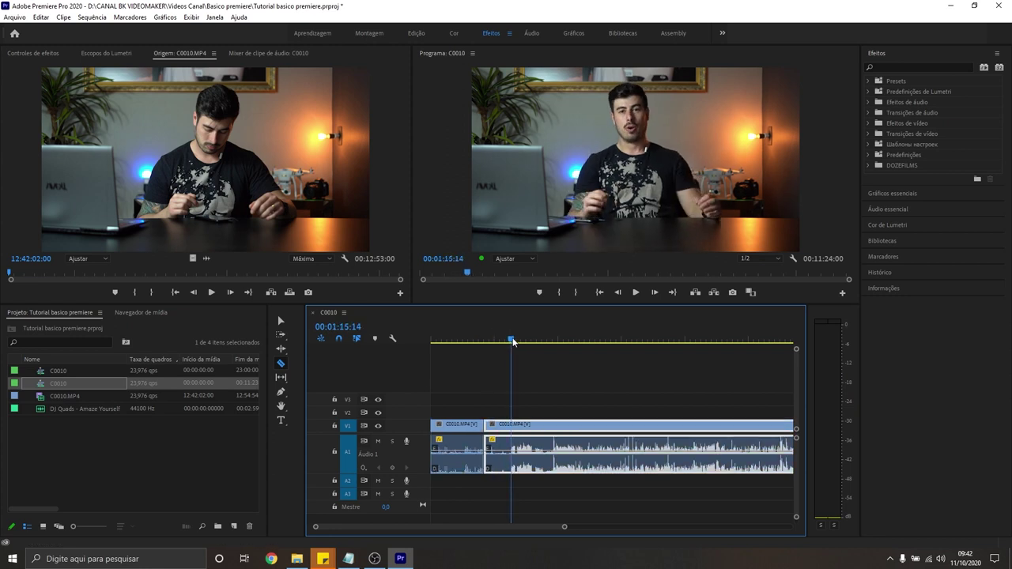
left_click(514, 431)
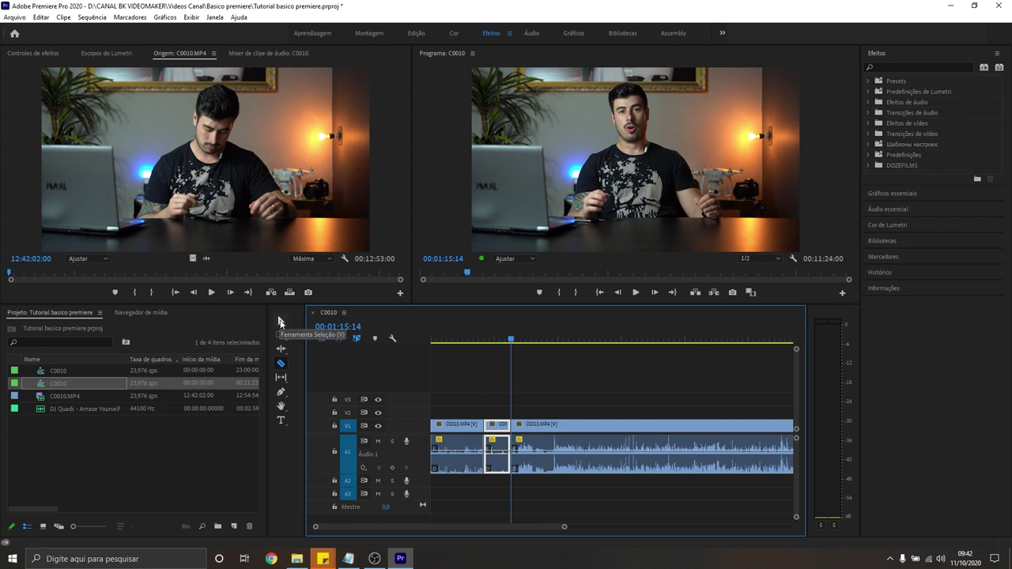
Delete the middle piece and slide the later clip left to close the gap
left_click(280, 322)
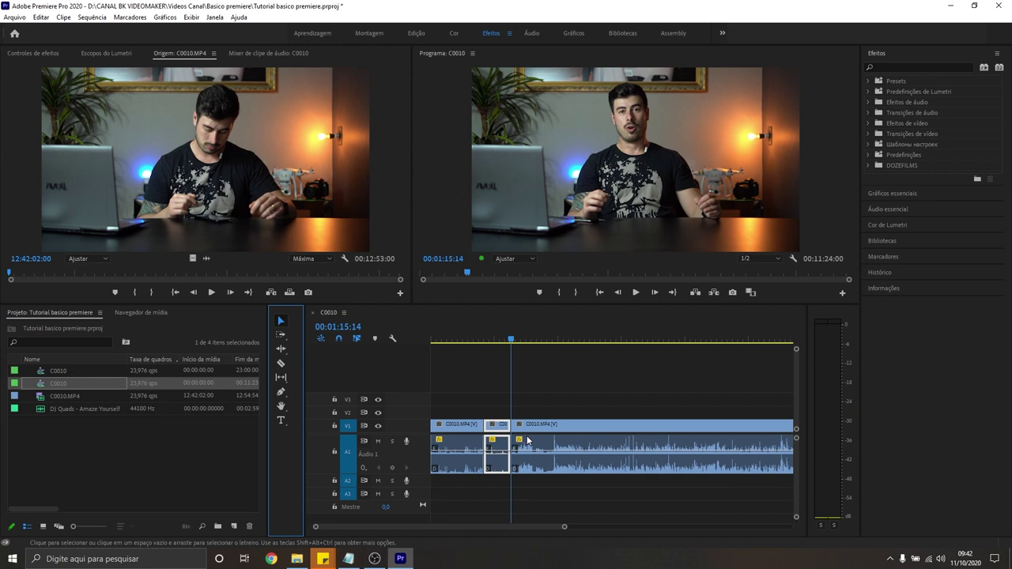
left_click(504, 423)
left_click(506, 443)
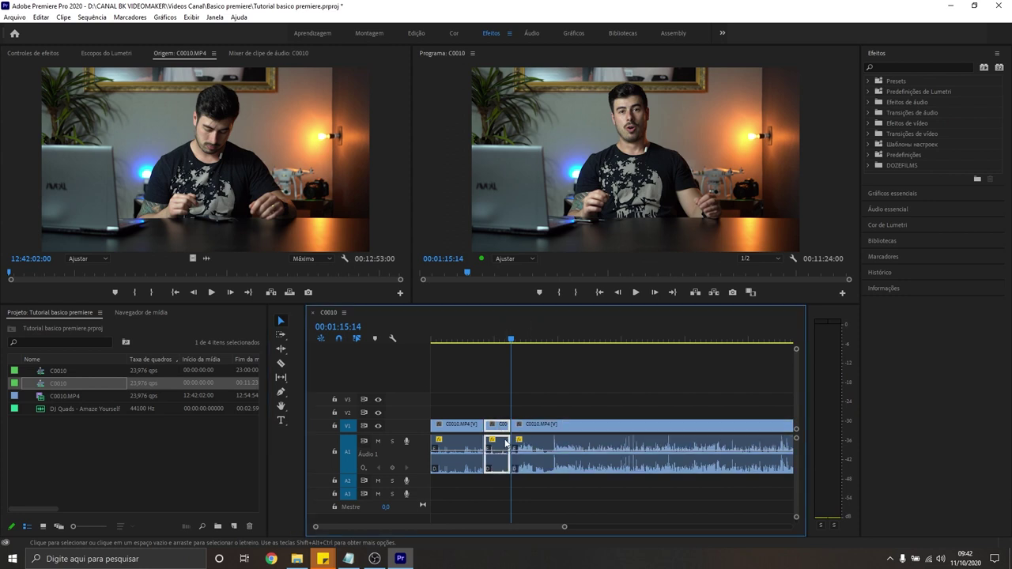
key("Delete")
left_click_drag(563, 432, 536, 433)
mouse_move(475, 341)
left_mouse_down()
mouse_move(491, 352)
mouse_move(529, 348)
left_mouse_up()
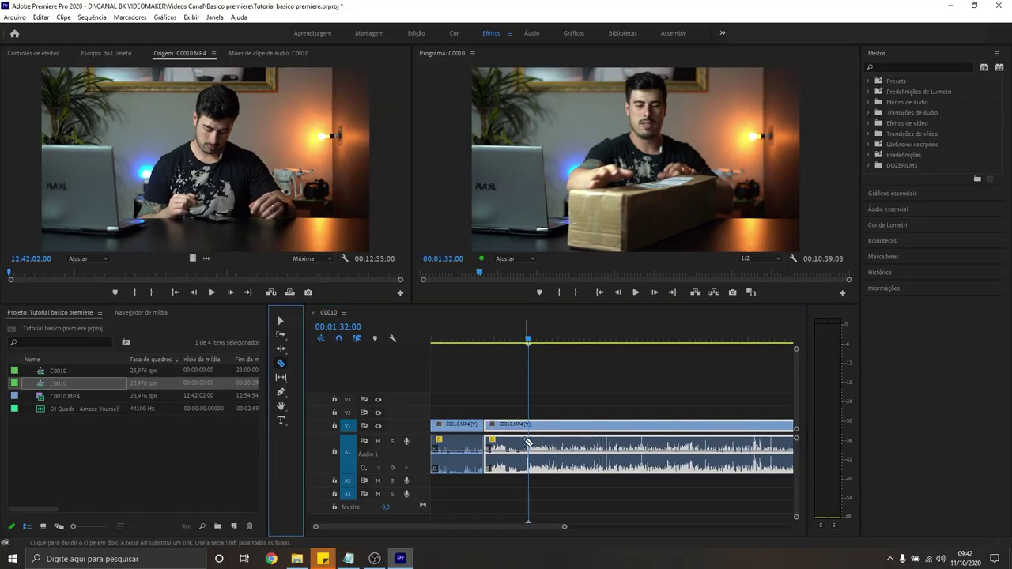
Cut out a short unwanted piece of the C0010 interview clip and close its gap
left_click(528, 442)
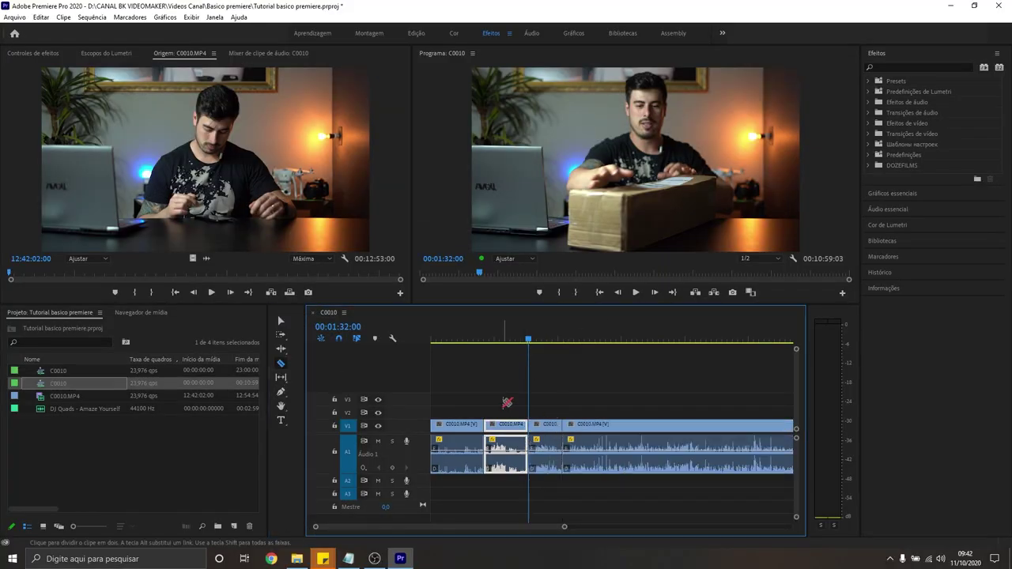
left_click(545, 431)
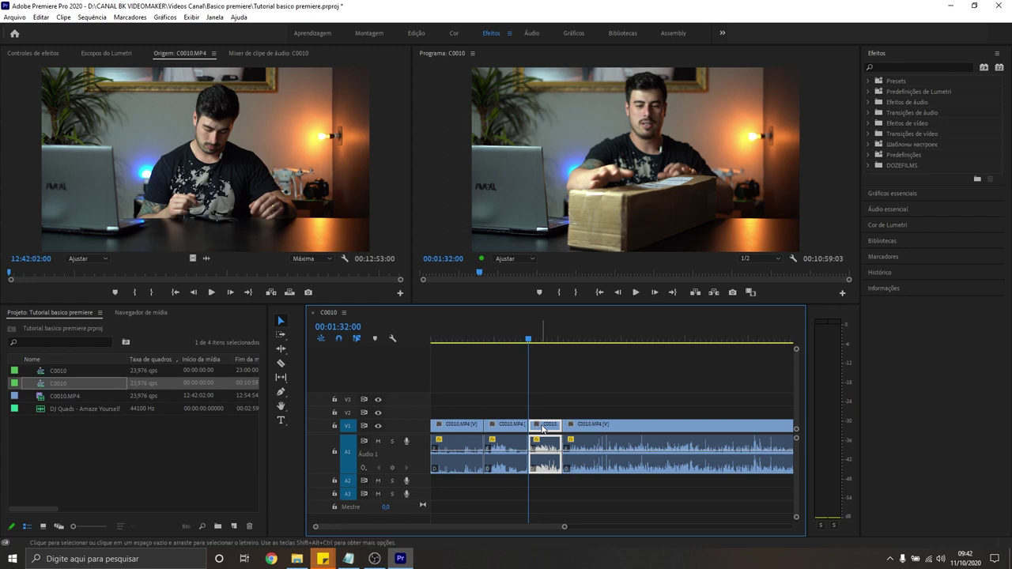
key("Delete")
left_click_drag(575, 434, 547, 433)
Split the long clip with the Razor tool, delete the short piece between cuts, and close the gap
left_click(280, 365)
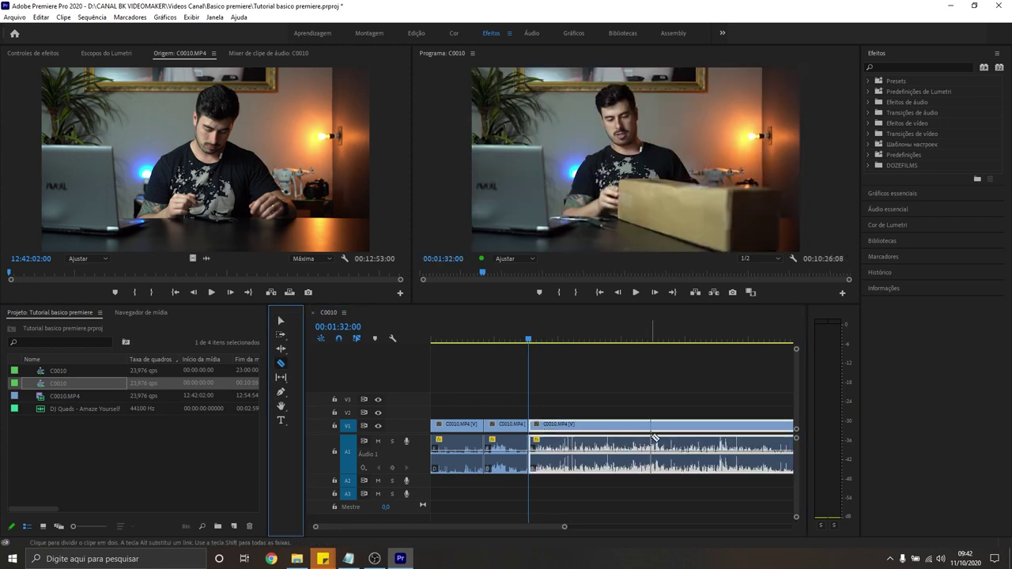
left_click(650, 438)
key("v")
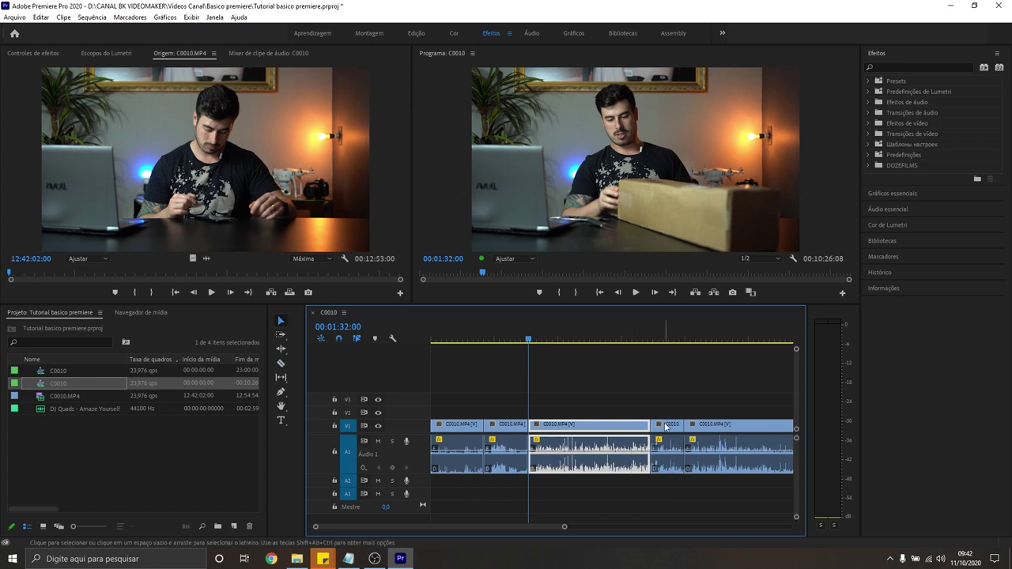
left_click(668, 427)
key("Delete")
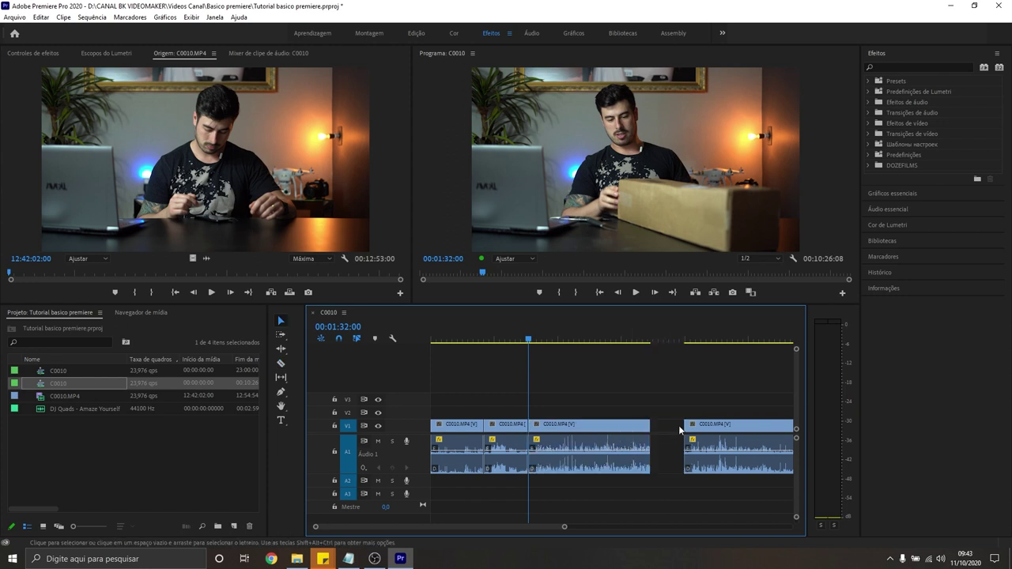
left_click(669, 443)
key("Delete")
Split the clip near the sequence end and delete the unwanted final piece, shortening it to 00:05:17:18
key("c")
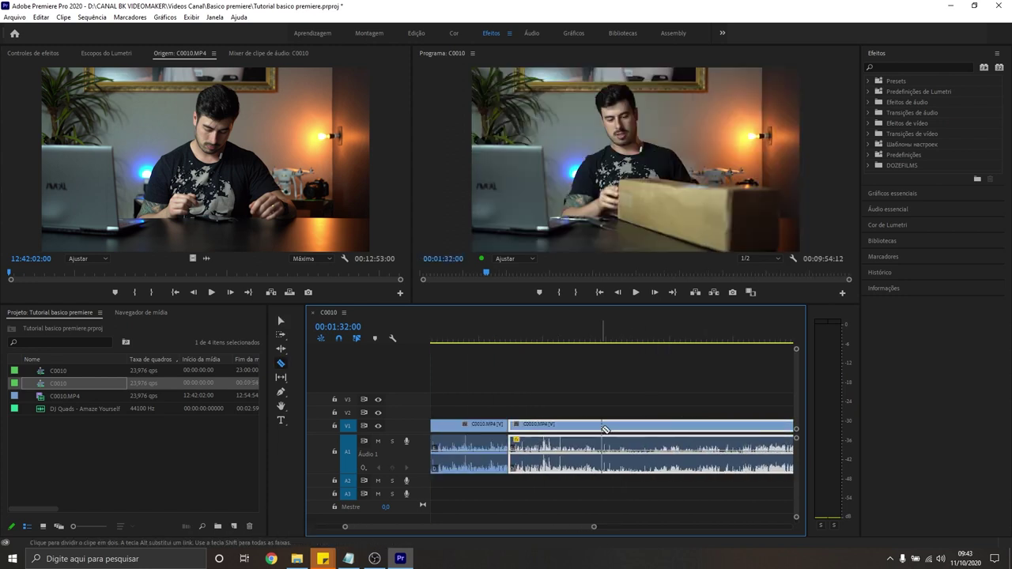
left_click(629, 424)
key("v")
left_click(657, 431)
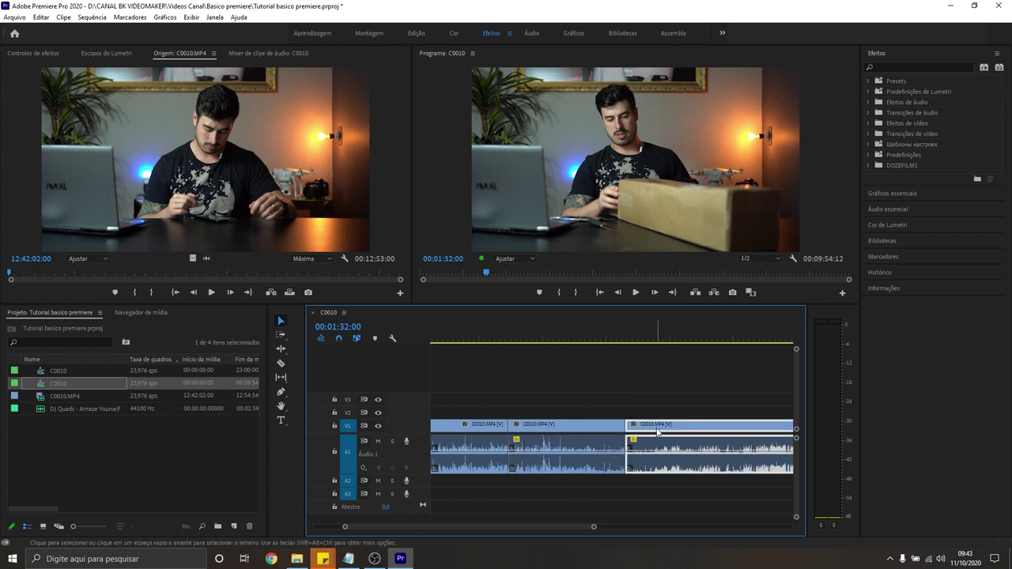
left_click_drag(689, 342, 763, 342)
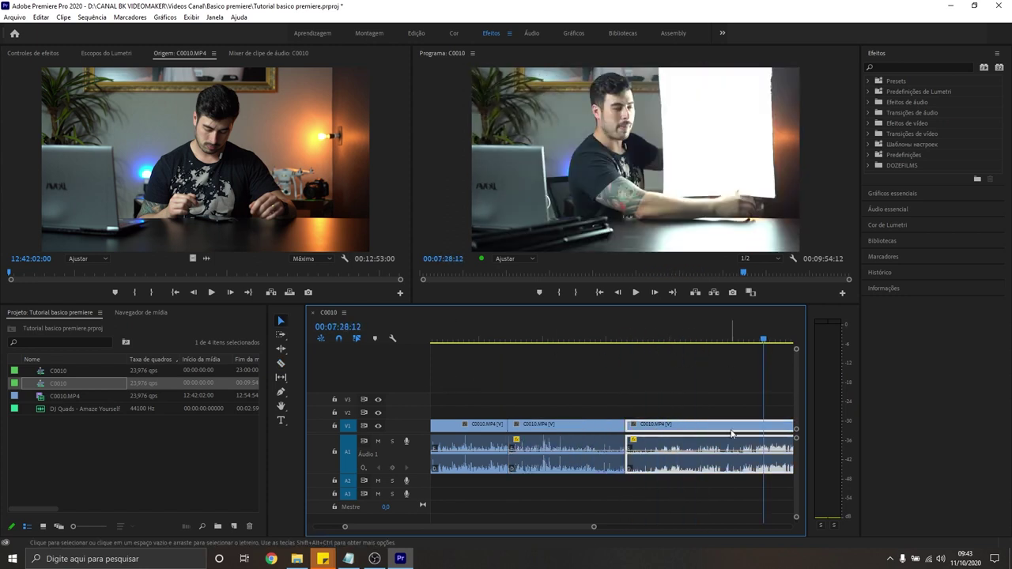
key("Delete")
key("equal")
key("minus")
key("minus")
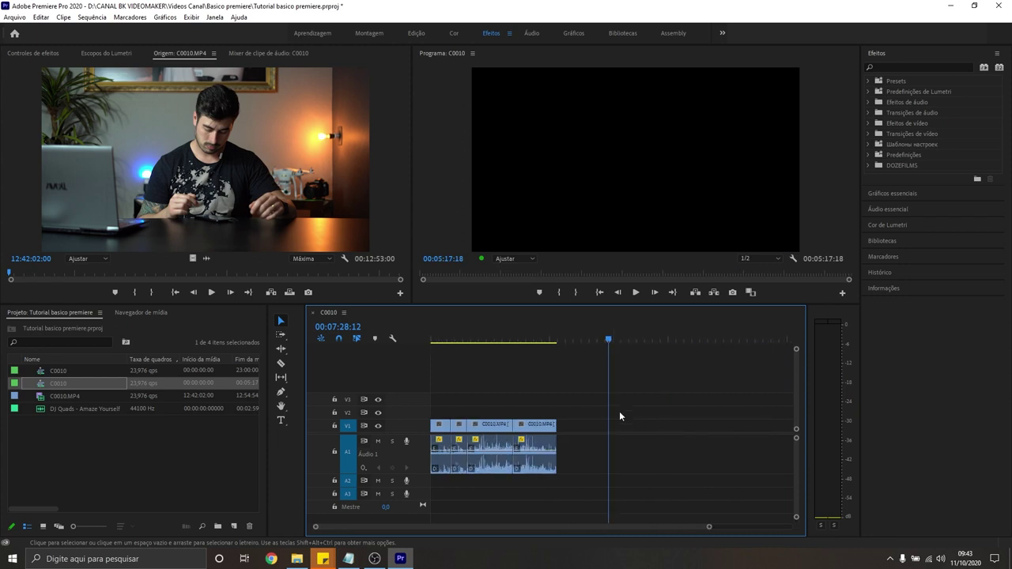
Drag the V2/A2 interview clip left to the playhead so it overlaps the V1 clip's end
mouse_move(451, 340)
left_mouse_down()
mouse_move(420, 339)
mouse_move(519, 349)
left_mouse_up()
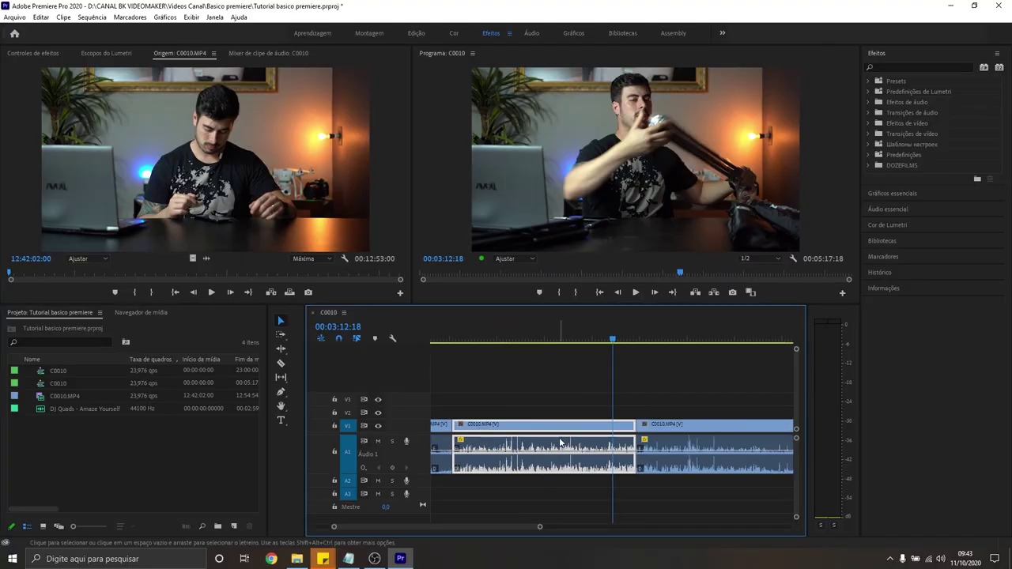
scroll(643, 449, "down", 2)
left_click(563, 431)
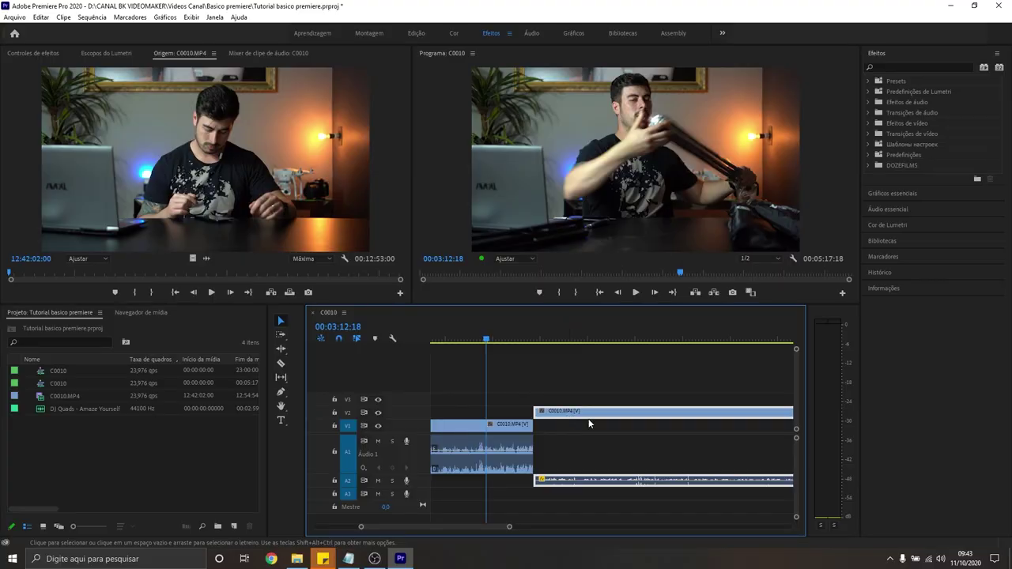
scroll(632, 407, "up", 2)
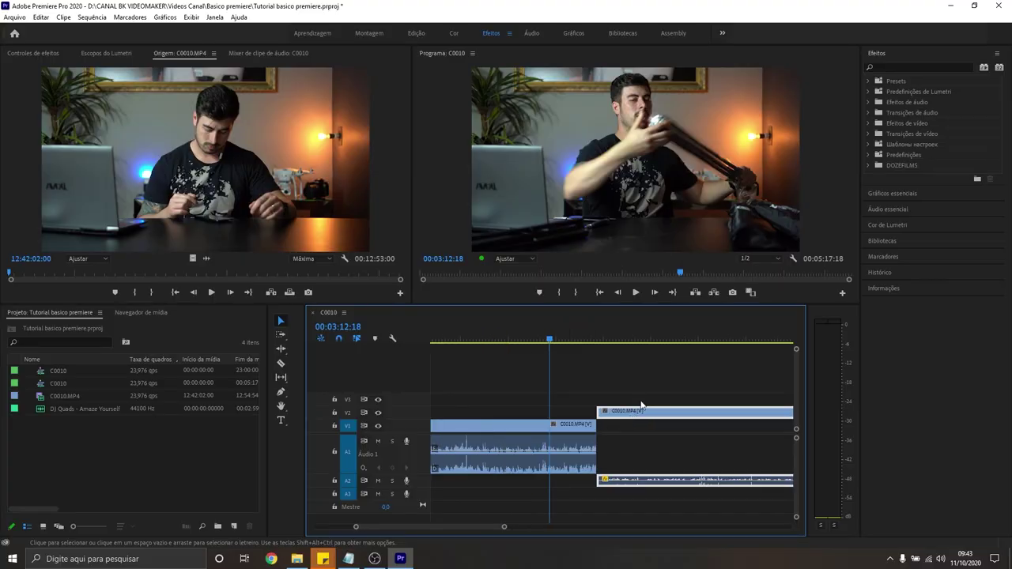
left_click(611, 431)
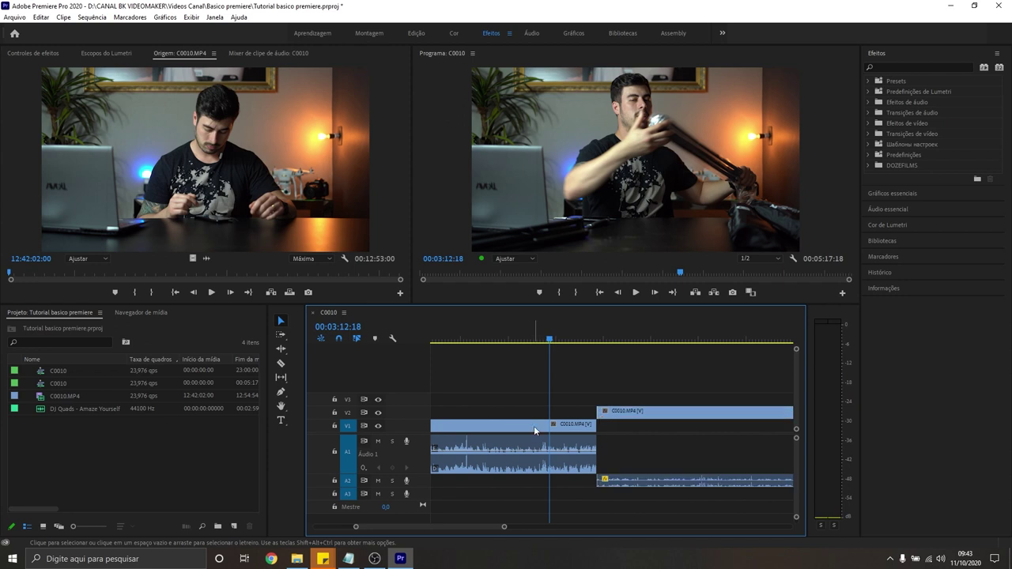
left_click(641, 413)
left_click_drag(639, 413, 576, 412)
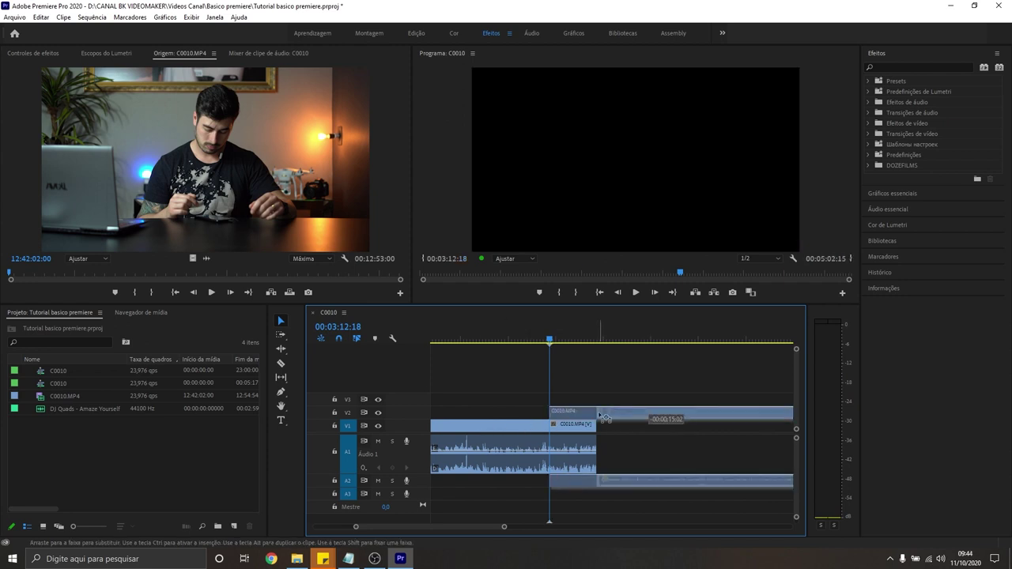
left_click(540, 338)
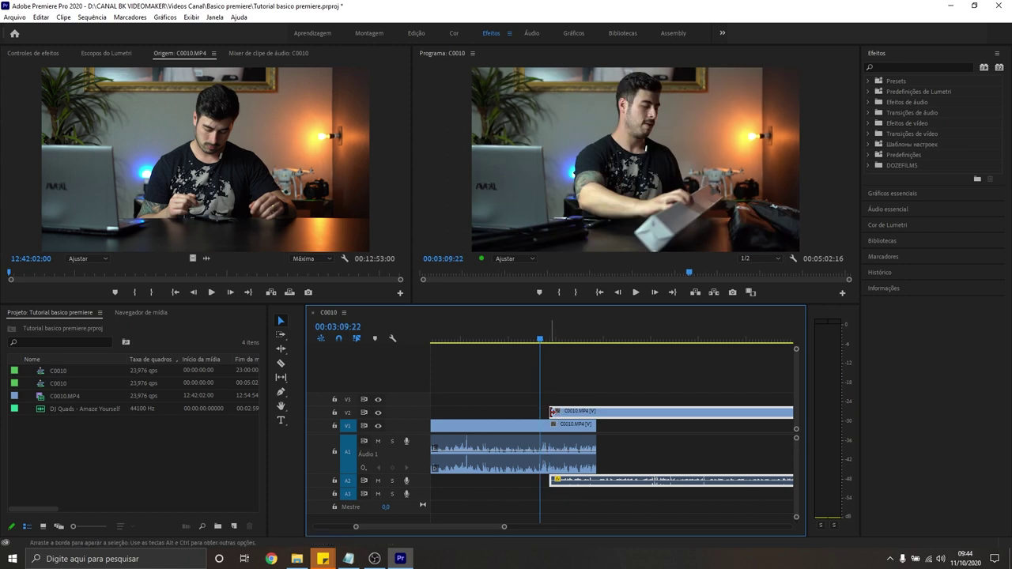
Apply the default transitions (Aplicar transições padrão) at the start of the V2 clip
right_click(552, 412)
left_click(552, 412)
right_click(552, 411)
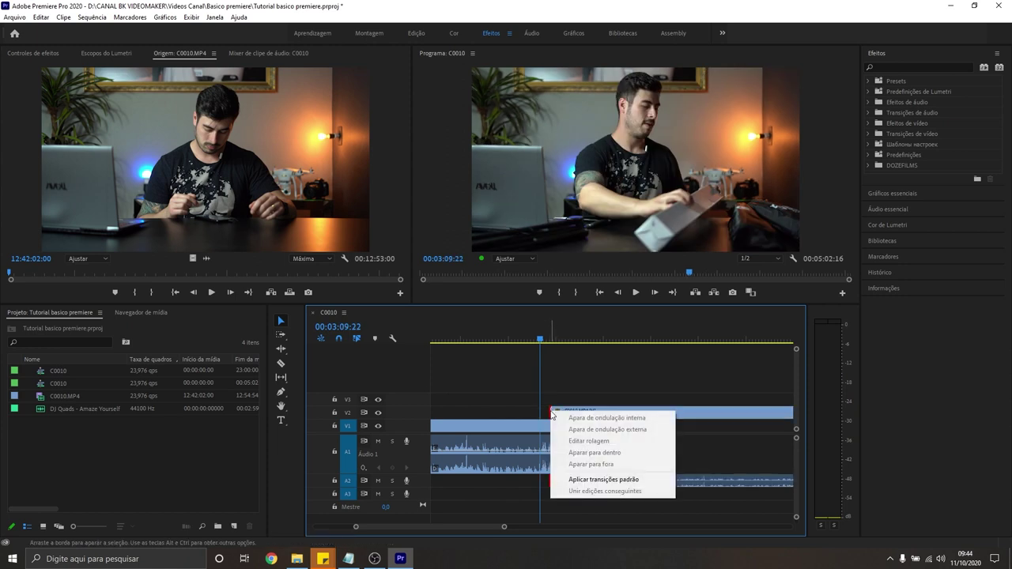
left_click(602, 480)
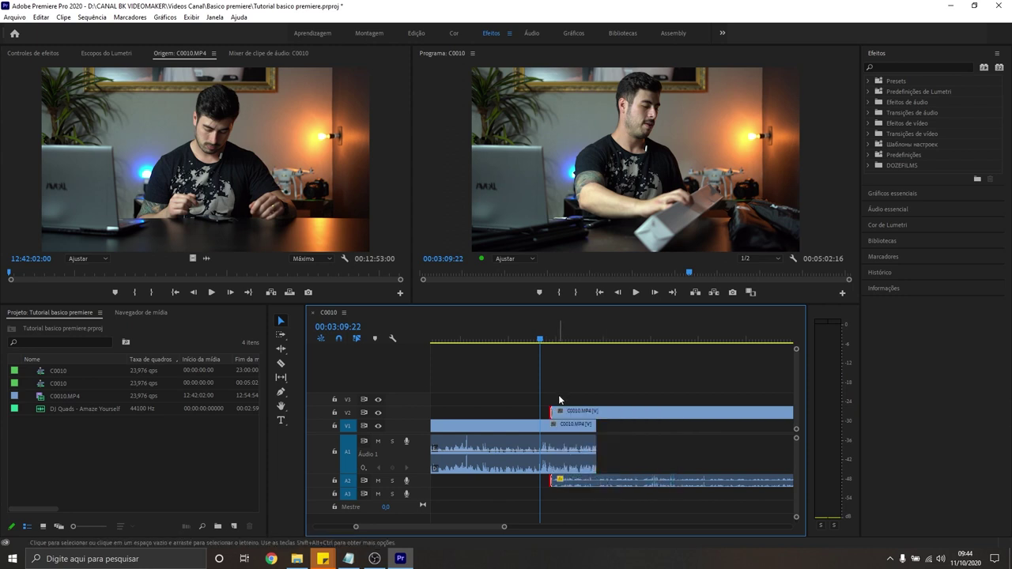
Zoom in and play back the cross dissolve and audio crossfade to check them
key("equal")
key("equal")
left_click(643, 340)
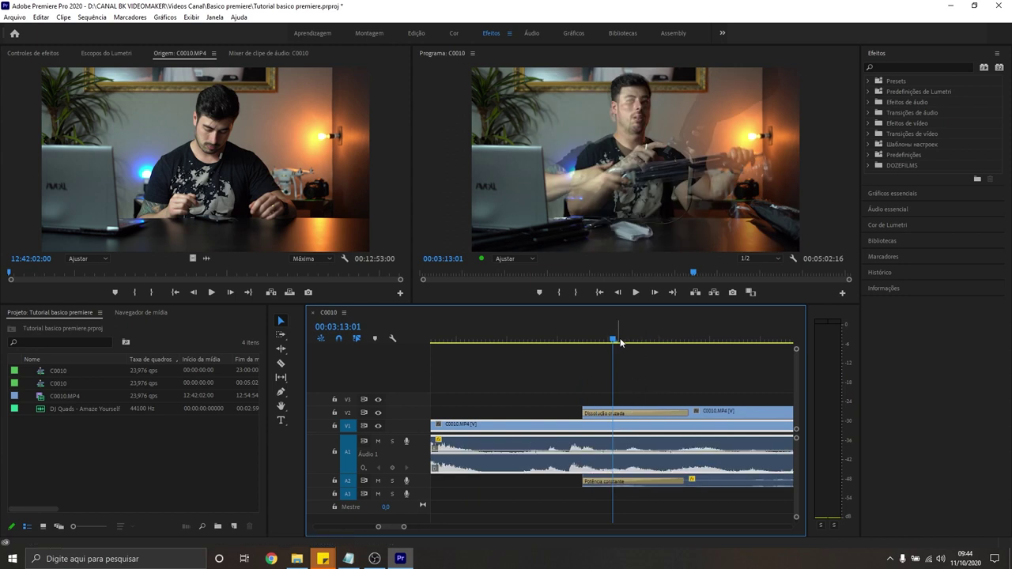
left_click_drag(618, 336, 540, 341)
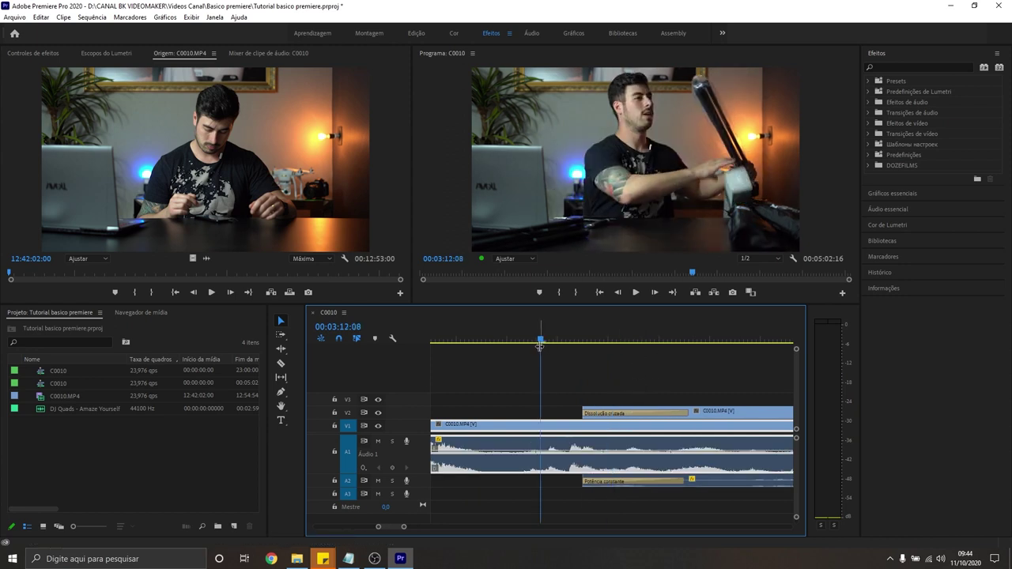
key("space")
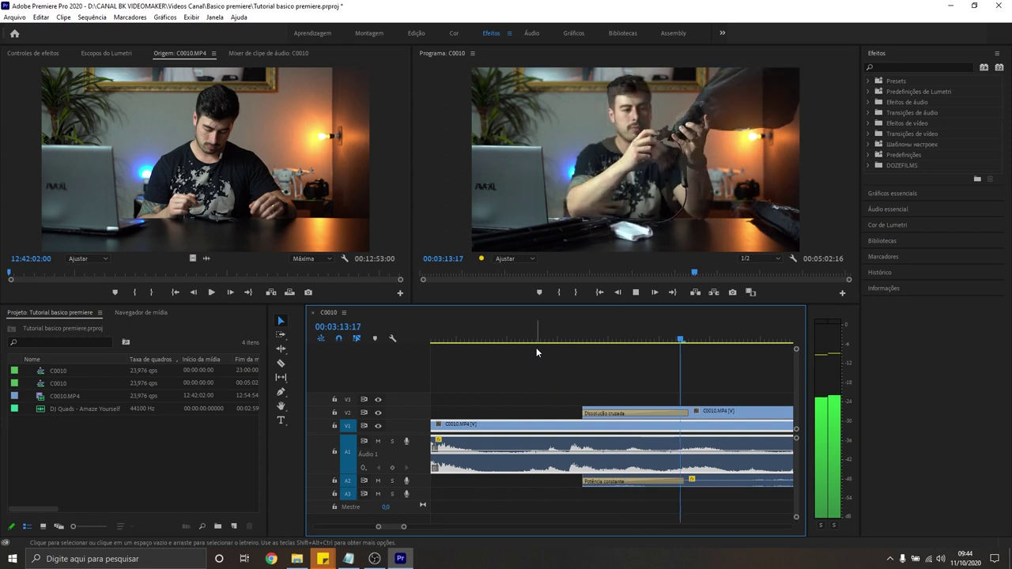
left_click(490, 340)
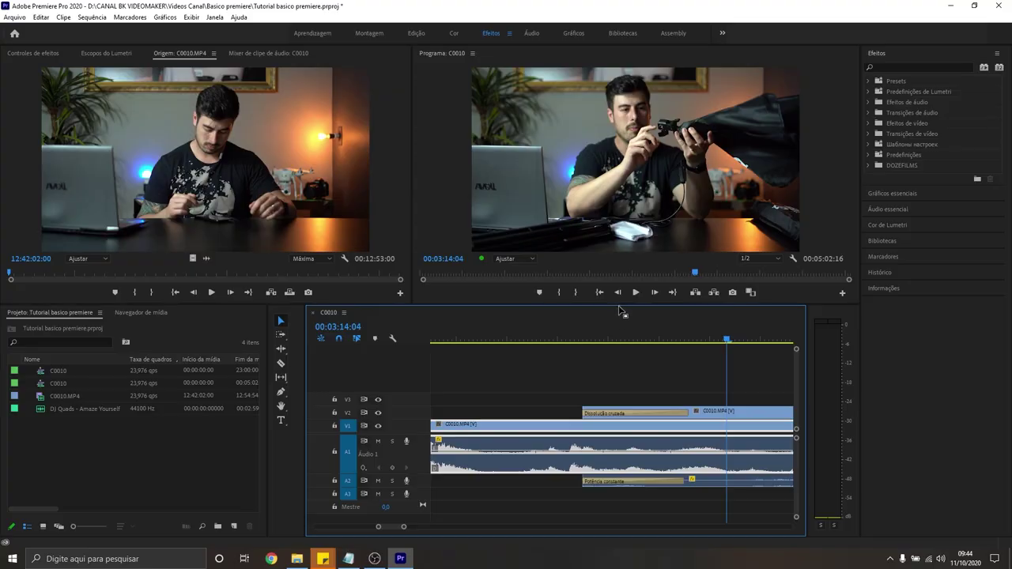
left_click(562, 345)
key("space")
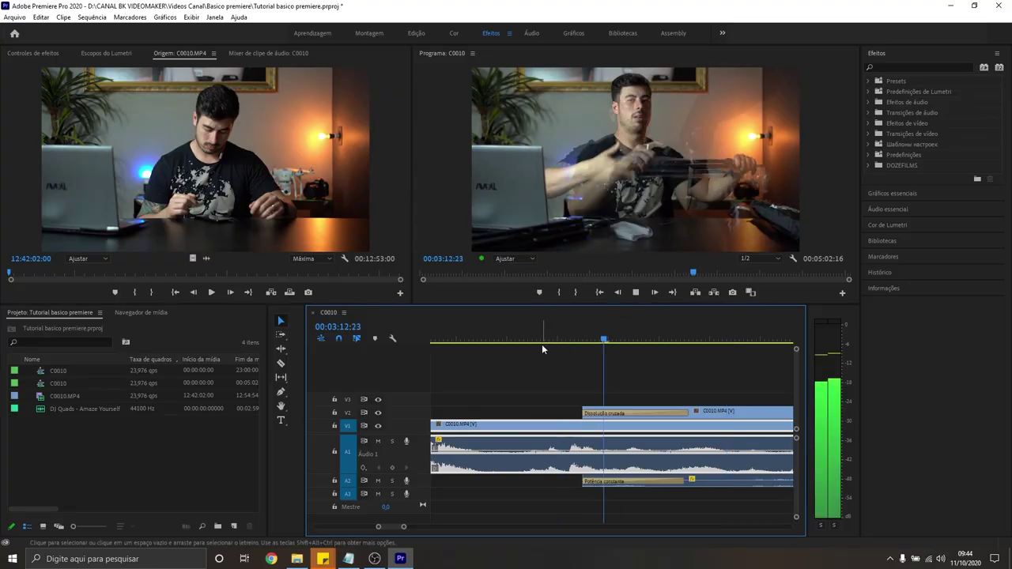
key("space")
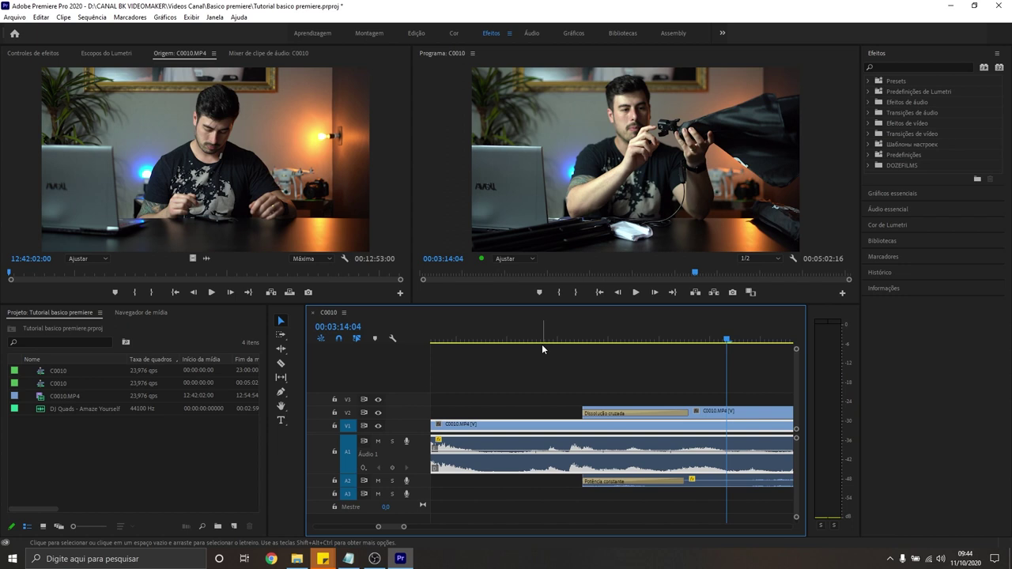
Return to the sequence start and select the DJ Quads - Amaze Yourself music in the Project panel
key("minus")
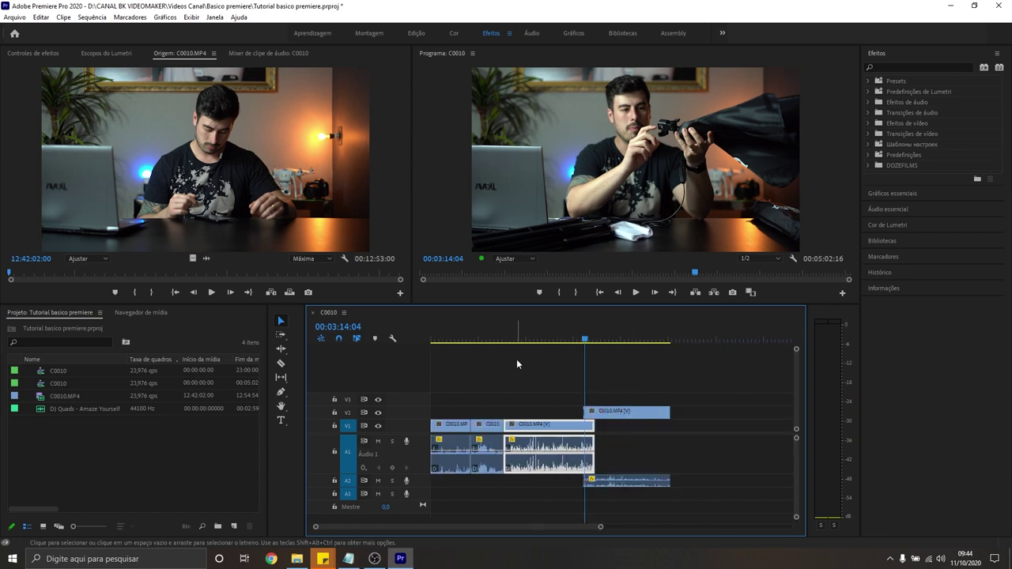
left_click(480, 340)
key("Home")
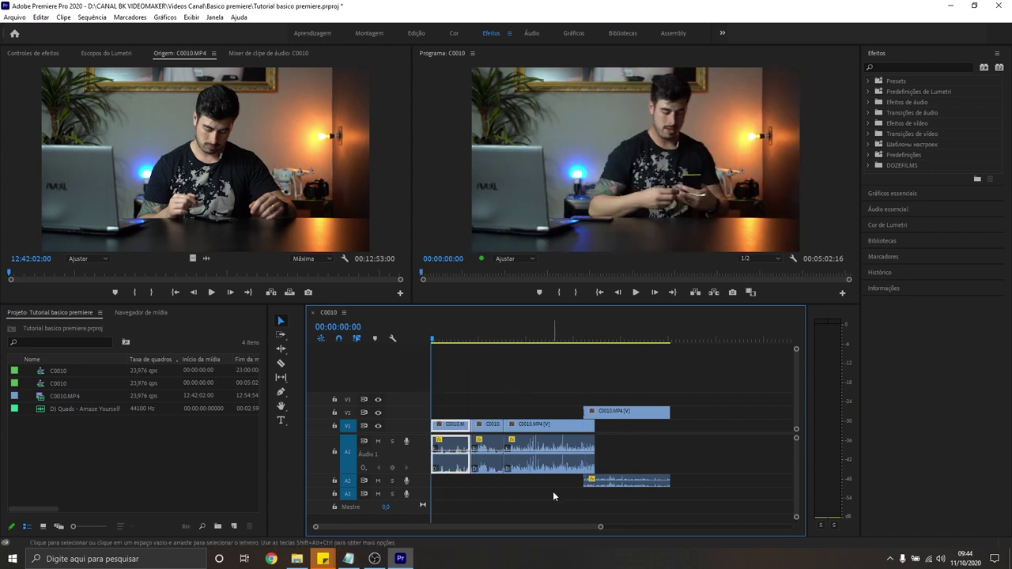
left_click(116, 433)
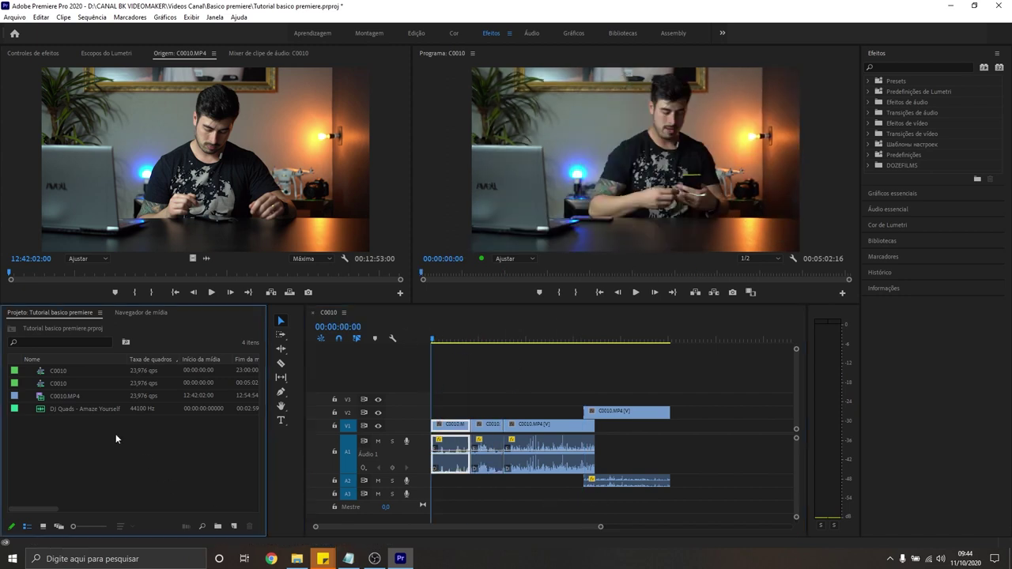
left_click(64, 411)
left_click(77, 427)
left_click(66, 405)
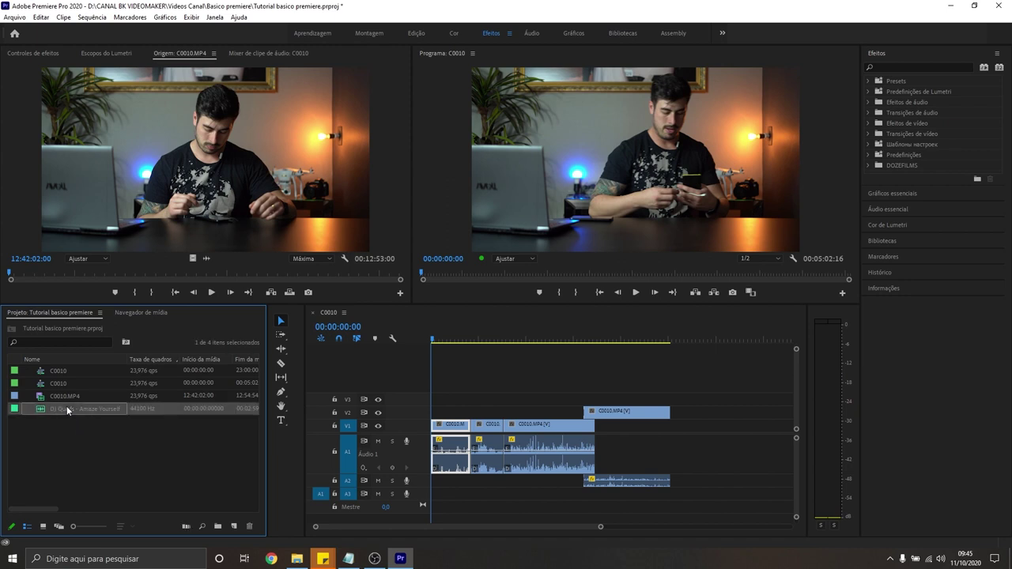
left_click_drag(65, 408, 103, 408)
Open the first C0010 clip in the source viewer, then drag the DJ Quads music into the sequence
key("equal")
key("equal")
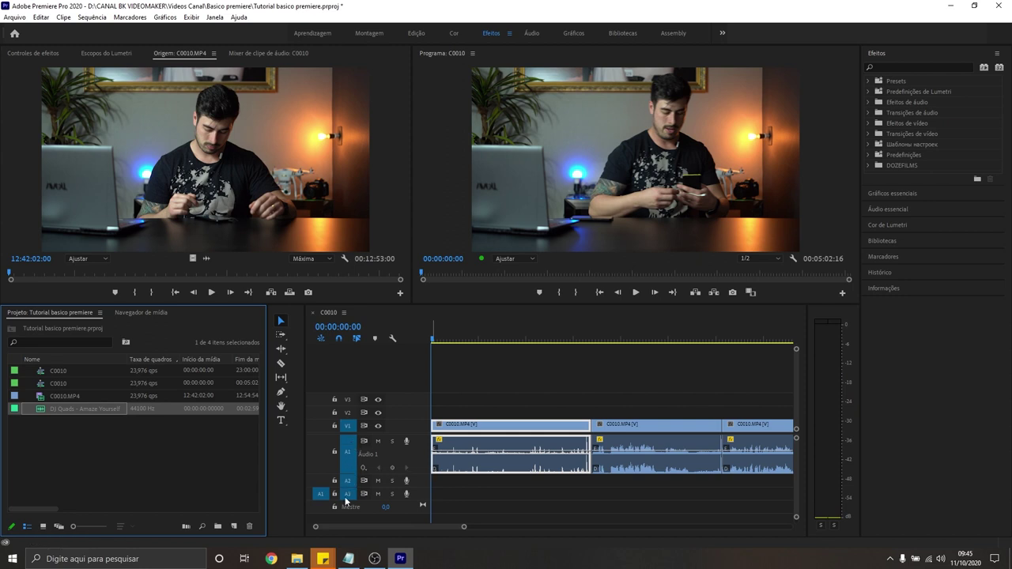
left_click(498, 441)
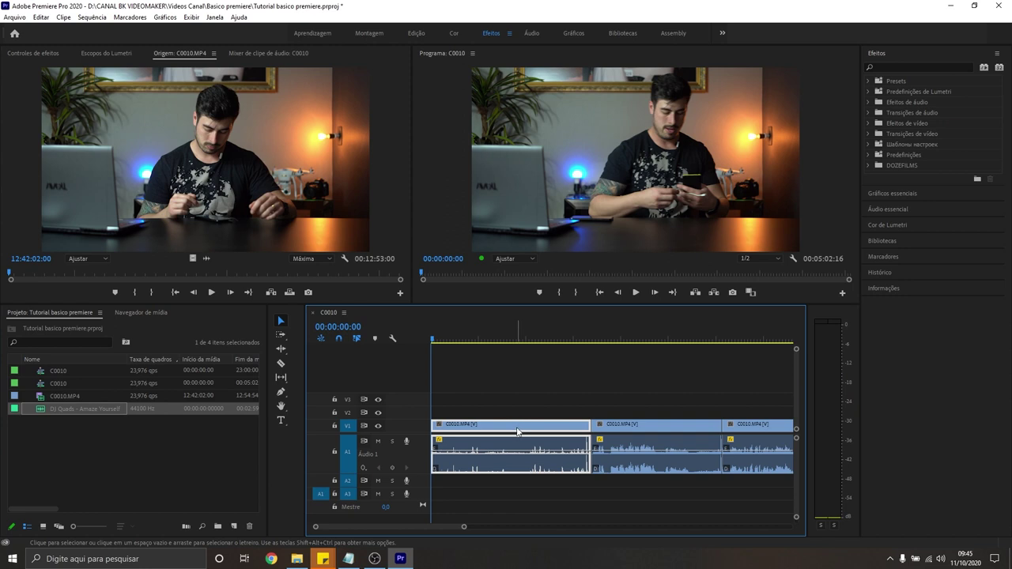
double_click(483, 427)
double_click(411, 426)
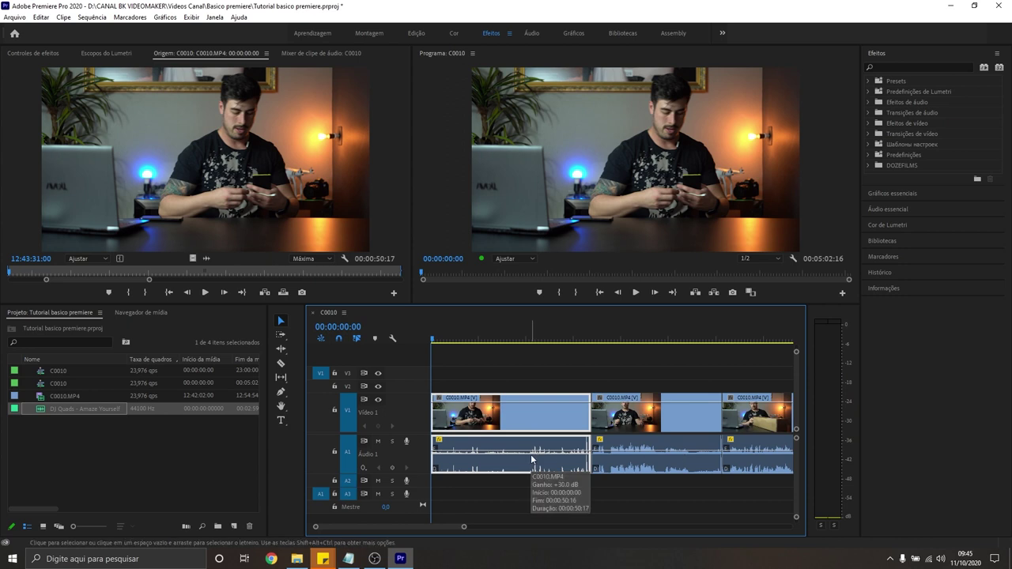
key("ctrl+z")
mouse_move(72, 409)
left_mouse_down()
mouse_move(428, 472)
mouse_move(438, 502)
mouse_move(434, 492)
left_mouse_up()
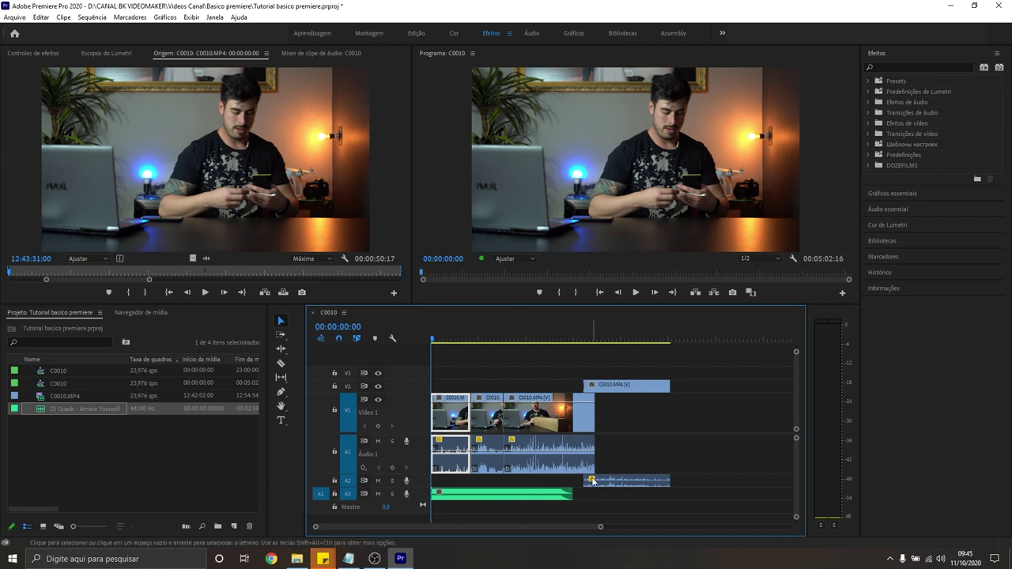
Position the DJ Quads music on track A3 at 00:00 and enlarge A3 to show its waveform
mouse_move(555, 488)
left_mouse_down()
mouse_move(696, 486)
mouse_move(700, 469)
left_mouse_up()
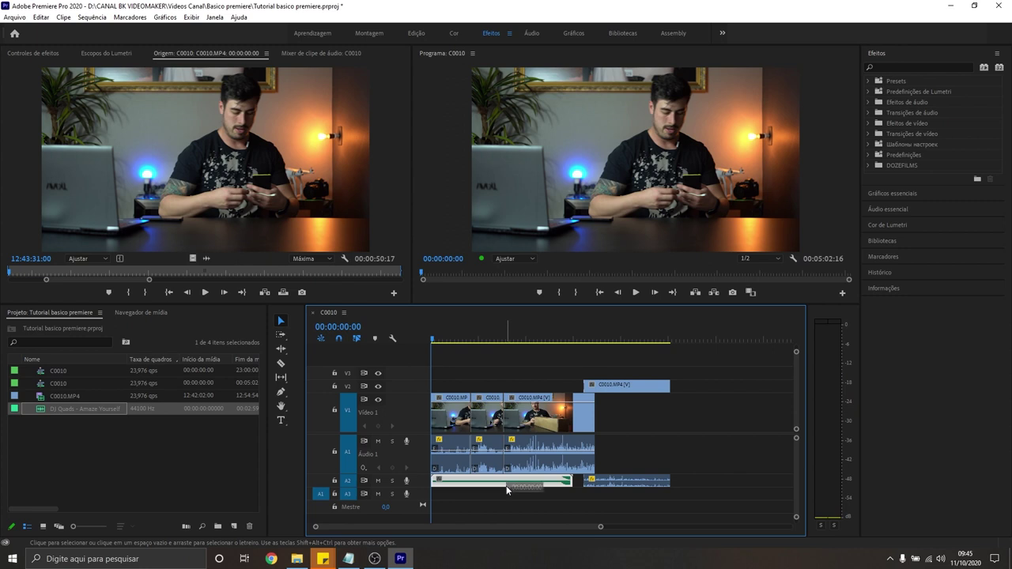
left_click_drag(506, 485, 537, 495)
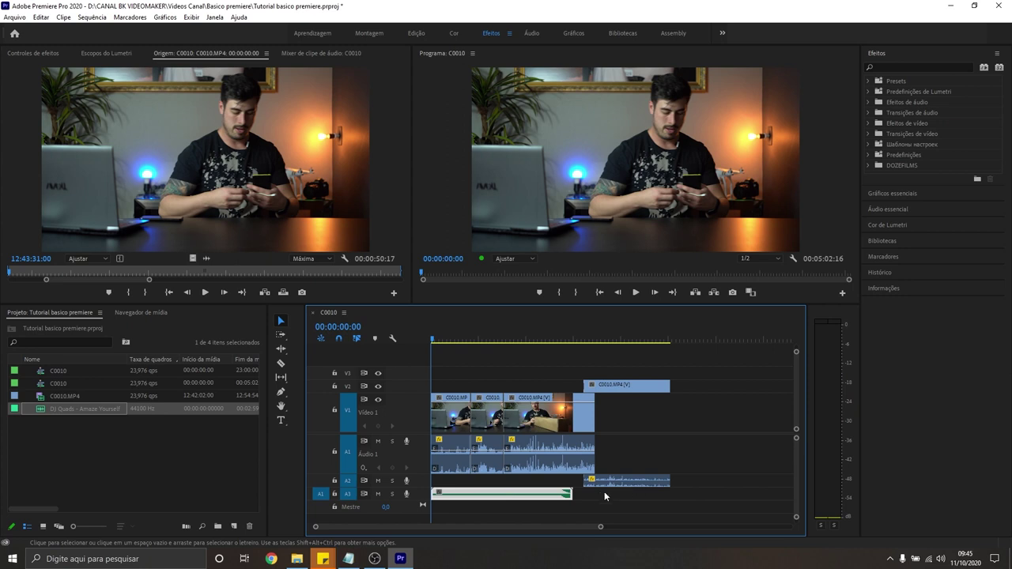
left_click(554, 494)
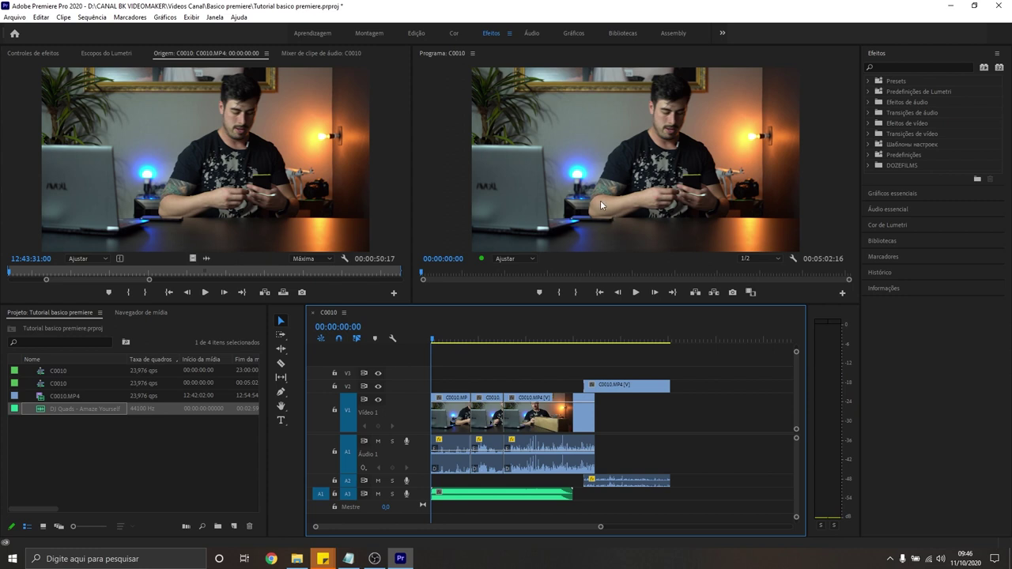
left_click(455, 499)
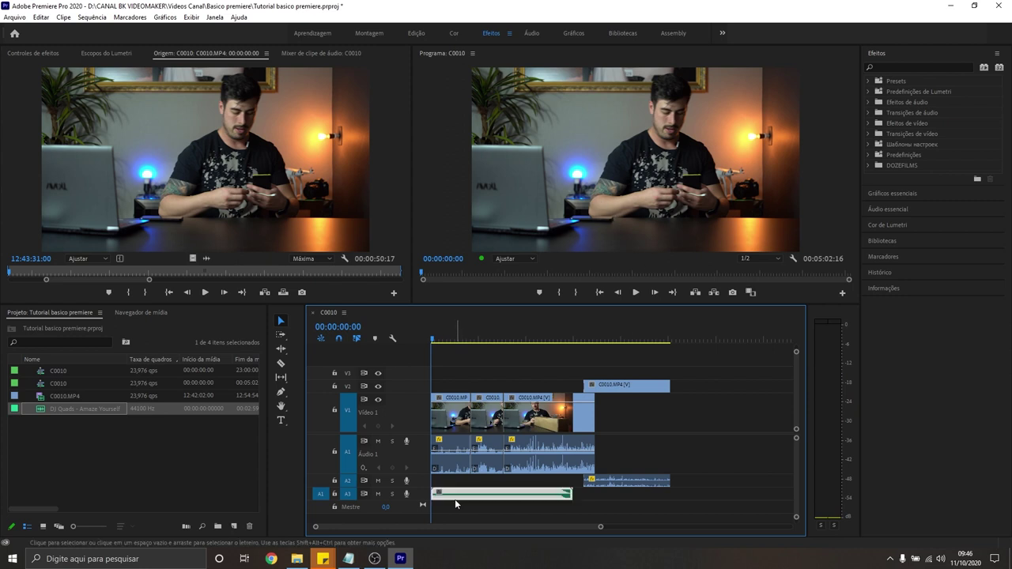
double_click(427, 493)
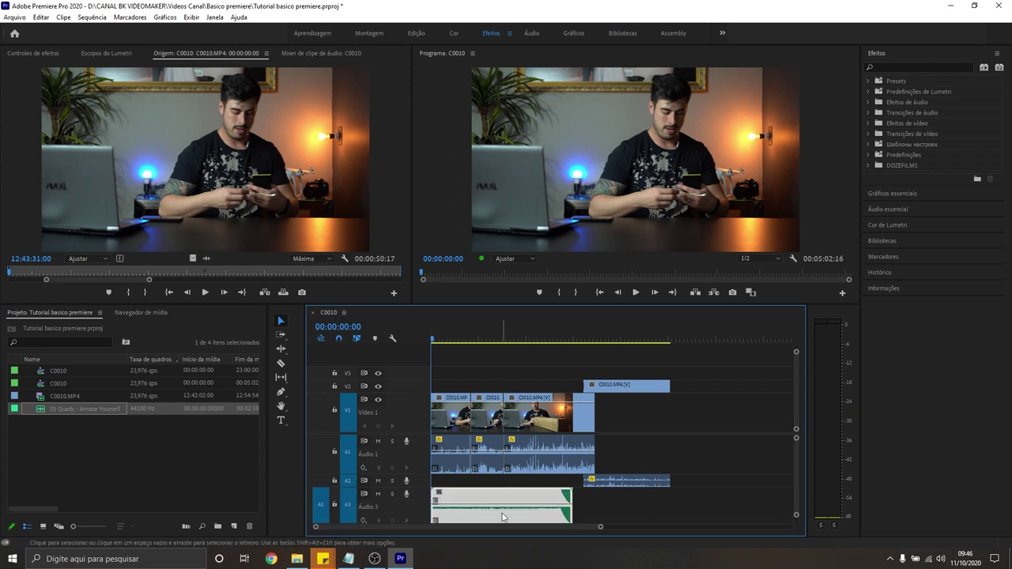
left_click(617, 494)
left_click(527, 503)
right_click(505, 499)
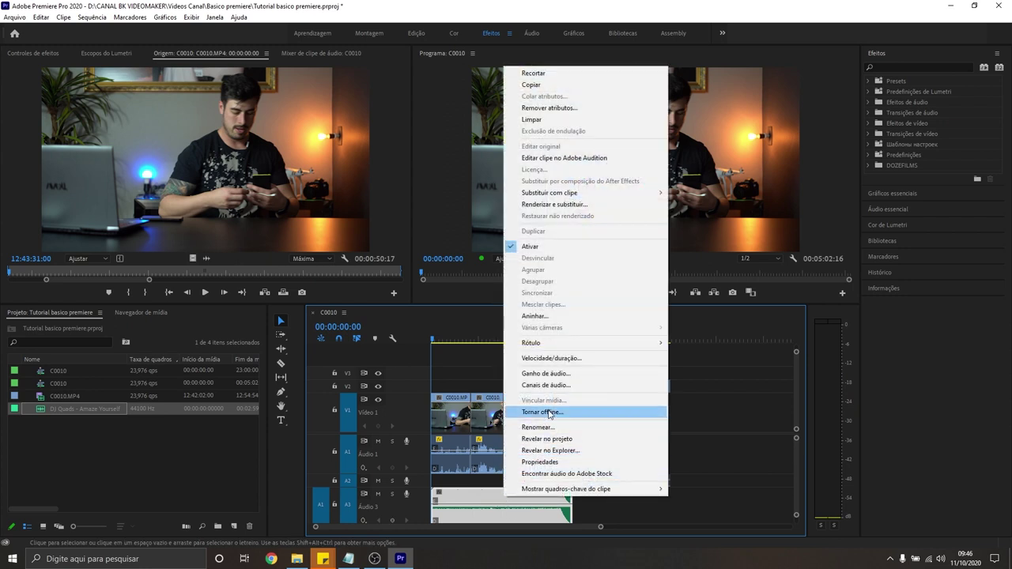
Set the music clip's audio gain to -25 dB and collapse the Audio 1 track
left_click(563, 374)
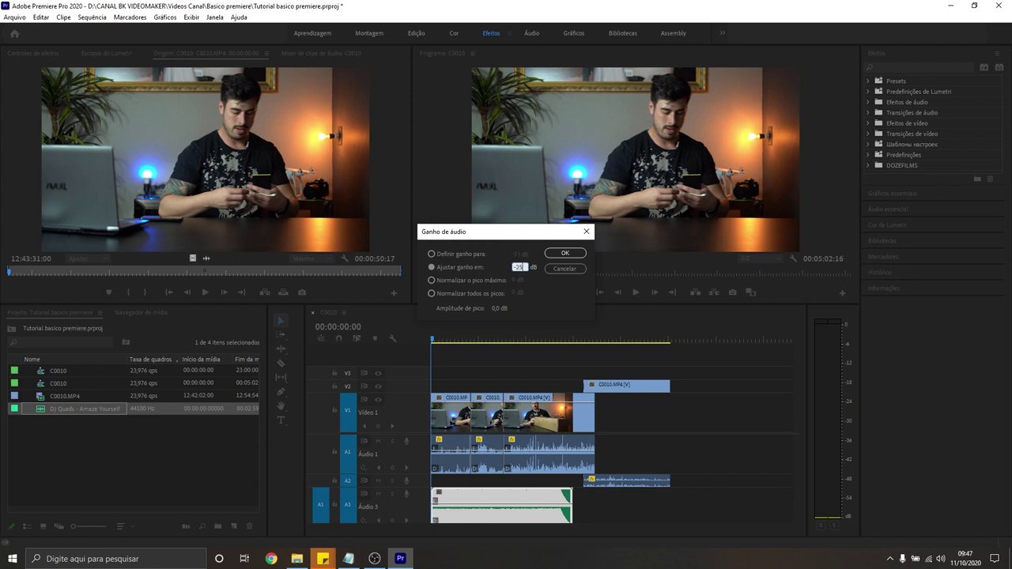
key("Return")
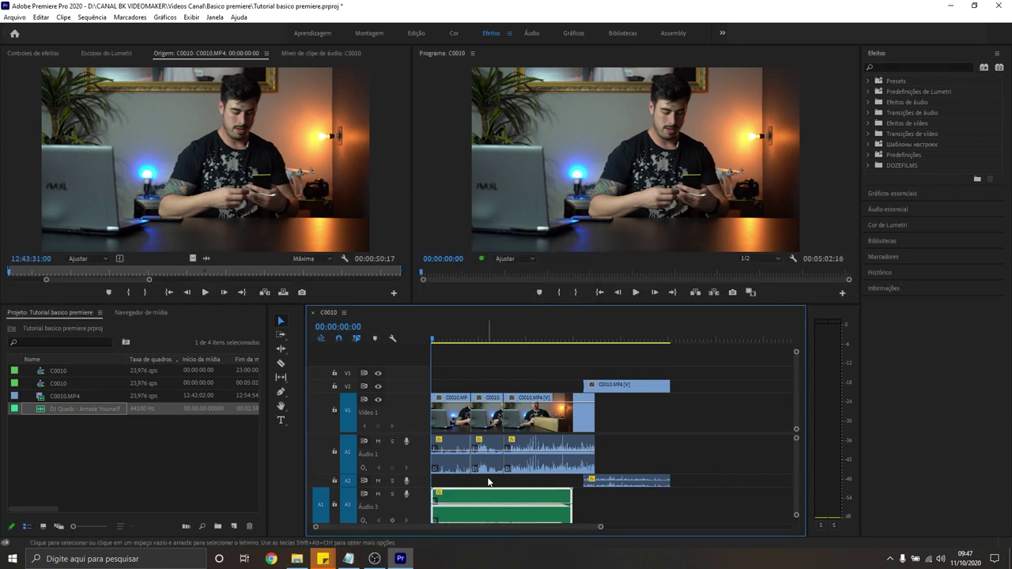
double_click(372, 467)
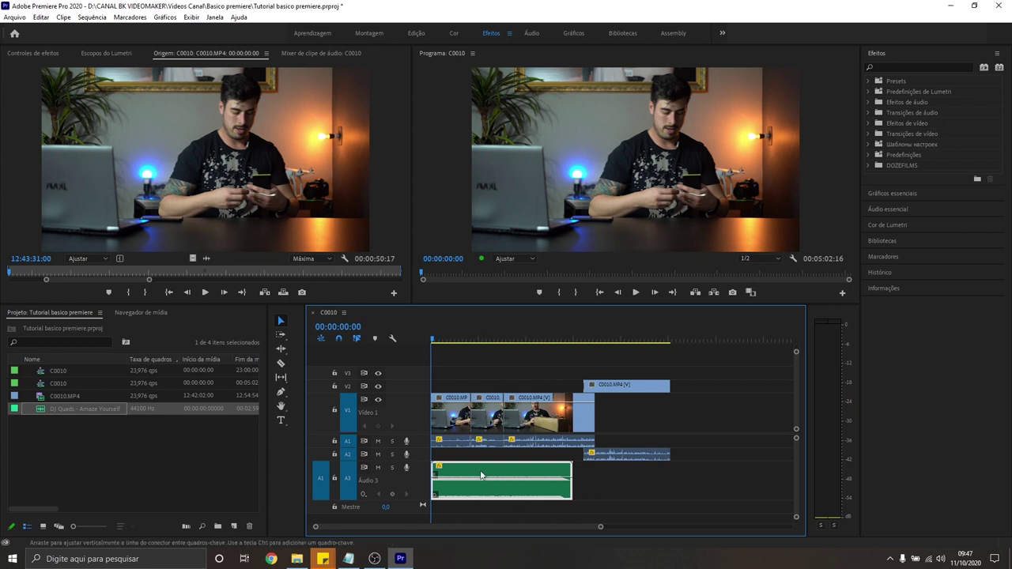
Split the music clip in two with the Razor tool and move the second piece later
left_click(281, 364)
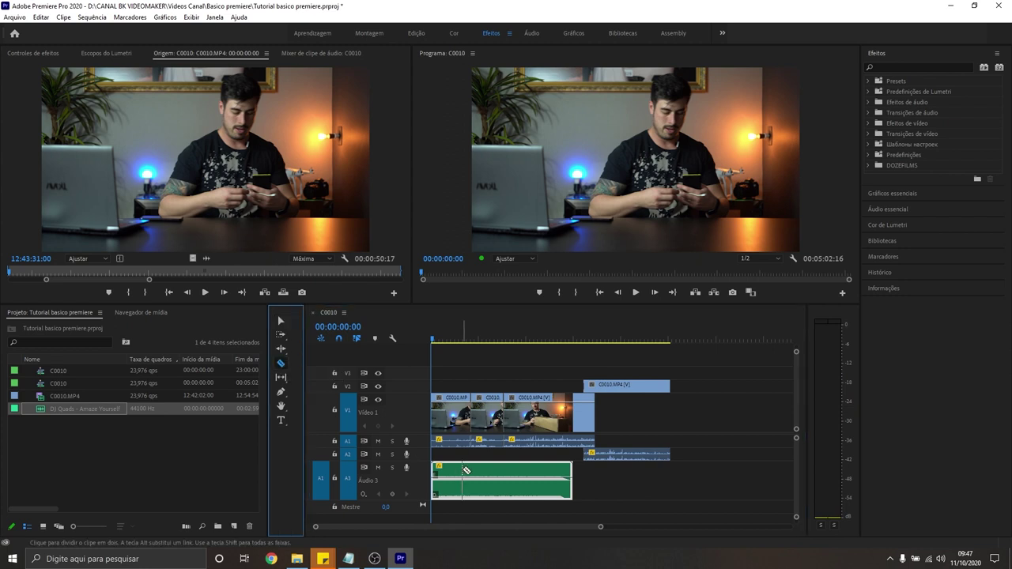
left_click(529, 473)
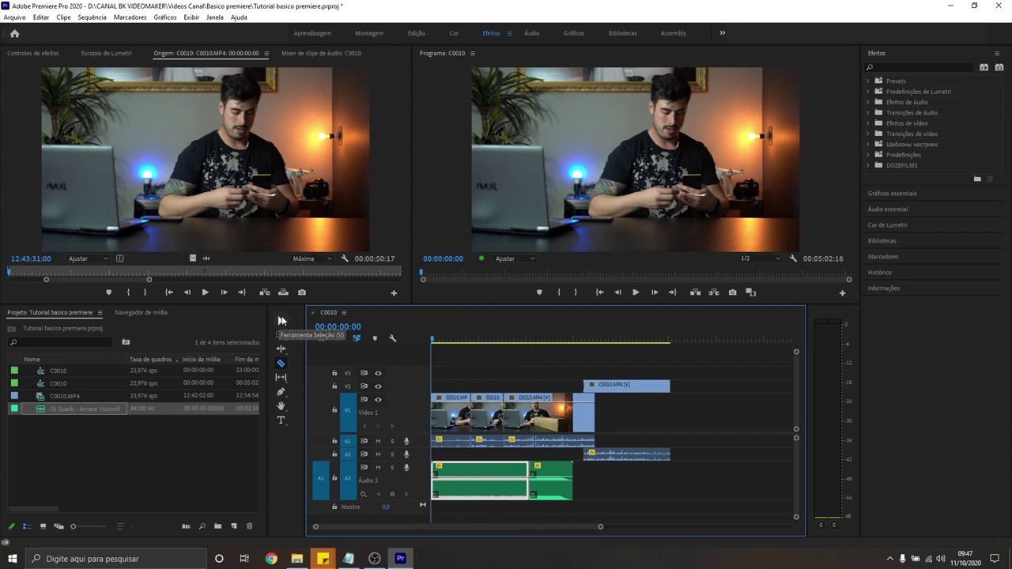
left_click(281, 320)
left_click(552, 472)
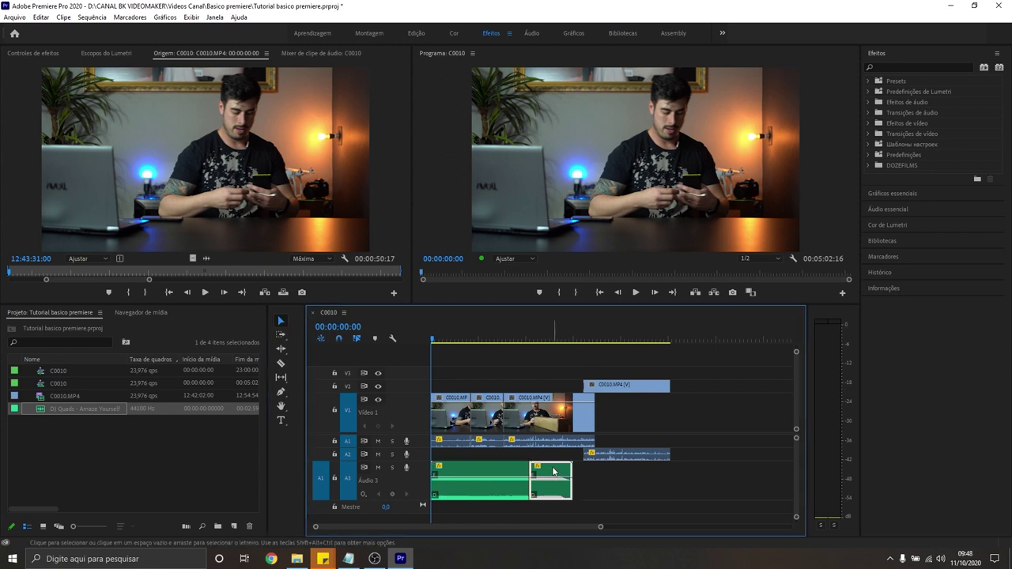
left_click_drag(547, 472, 647, 472)
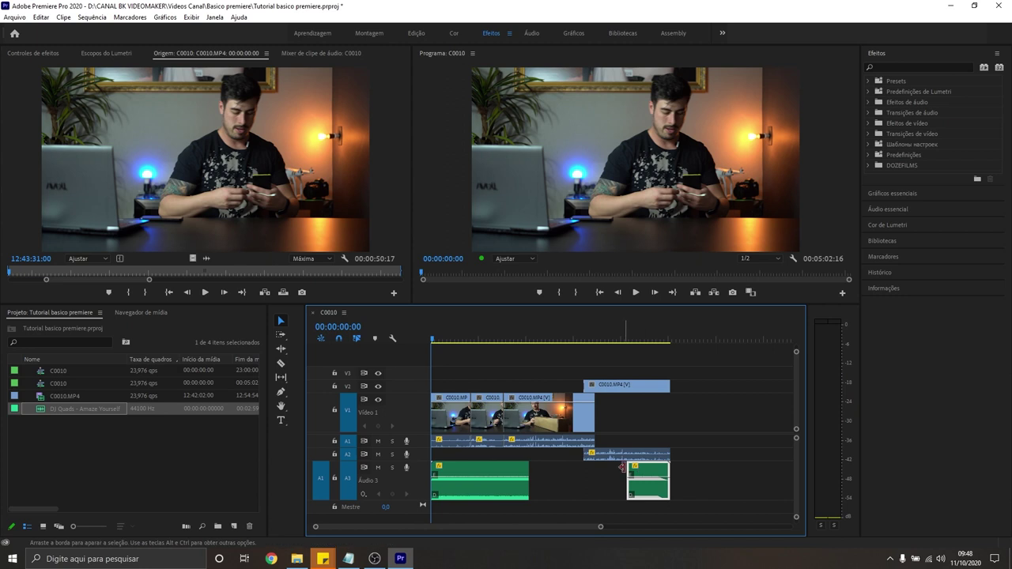
Trim the second music piece to butt against the first and end with the V2 clip
left_click_drag(622, 468, 529, 470)
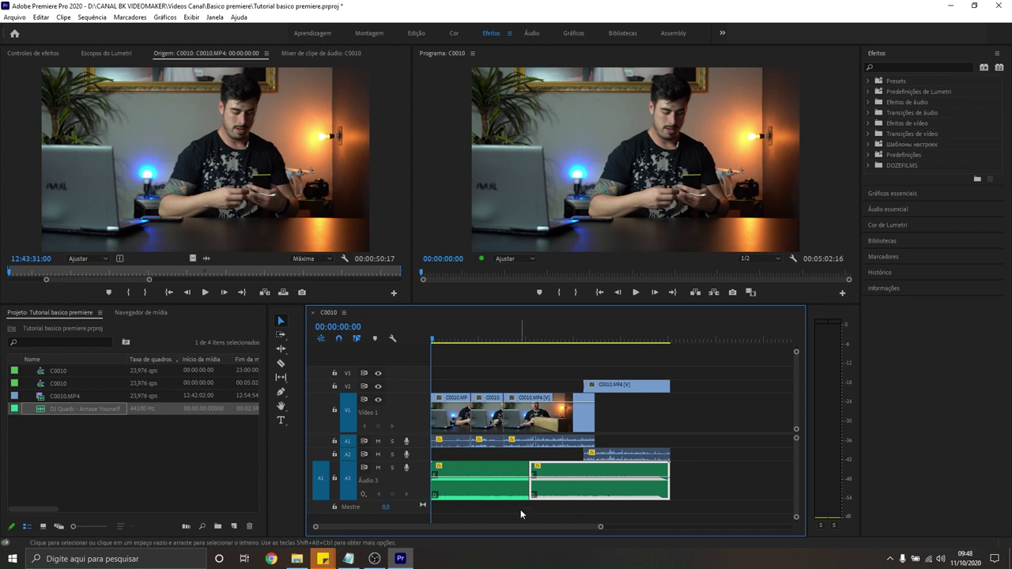
left_click(721, 491)
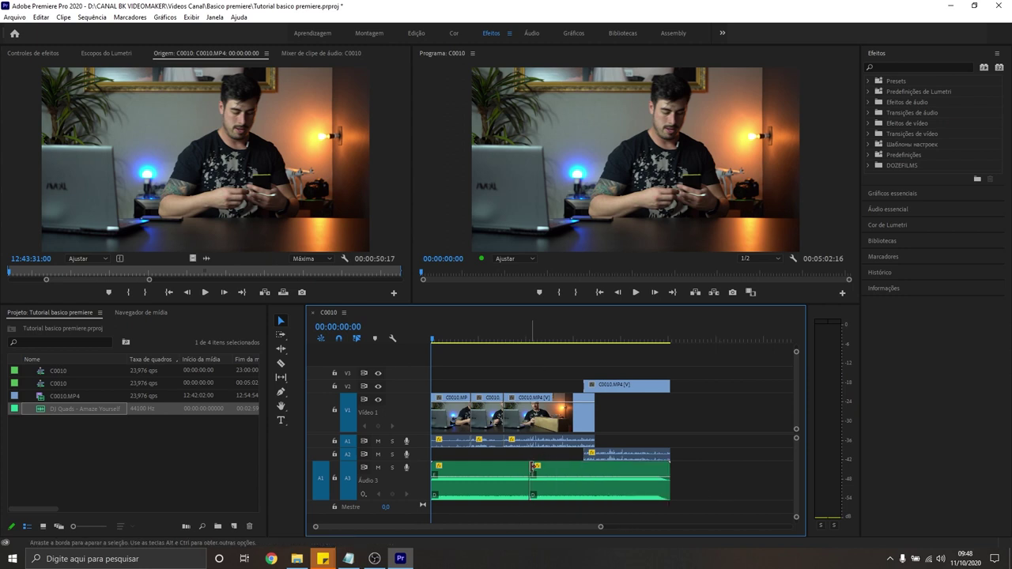
left_click_drag(532, 466, 584, 468)
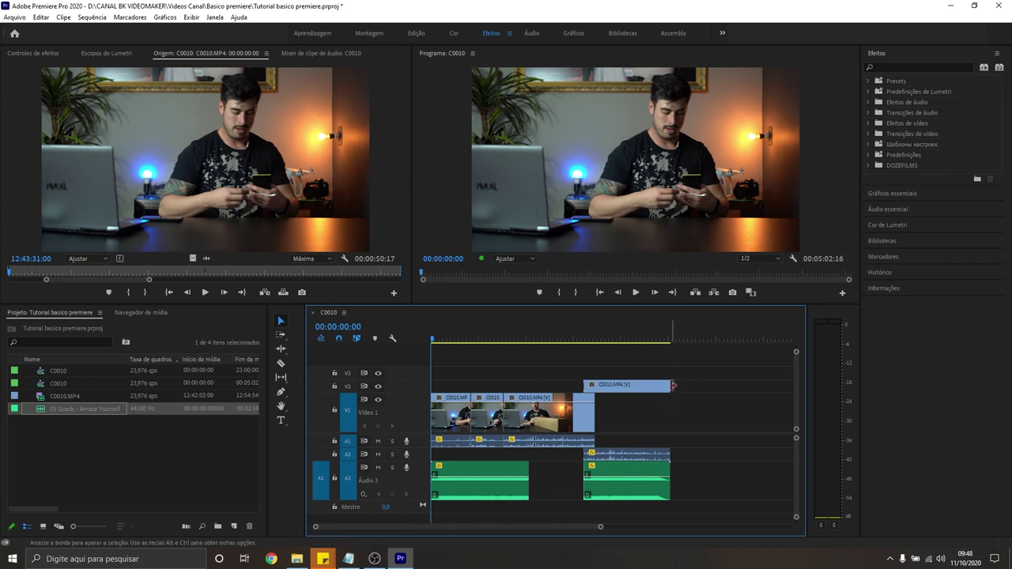
left_click_drag(668, 386, 734, 385)
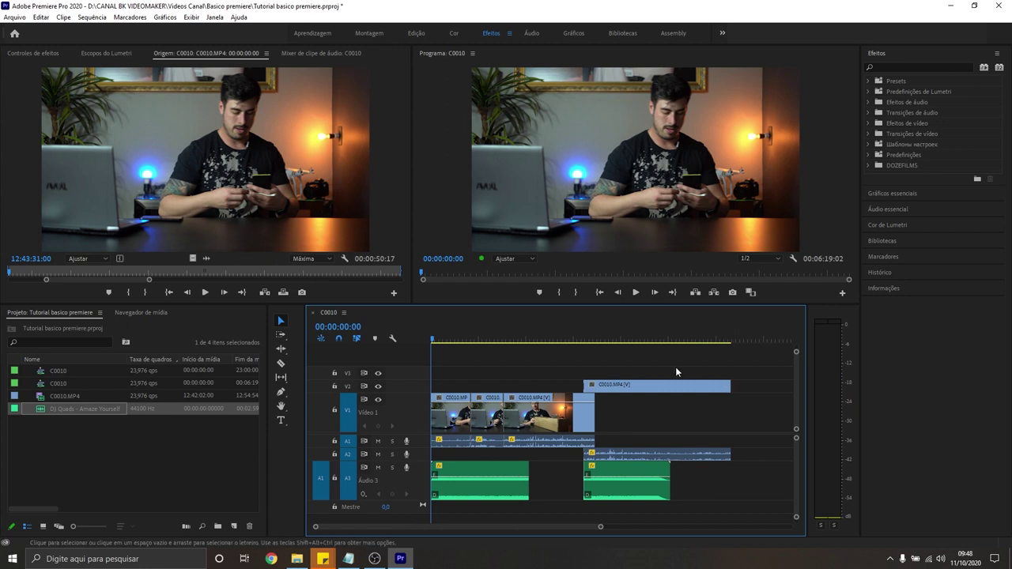
mouse_move(727, 386)
left_mouse_down()
mouse_move(601, 387)
mouse_move(670, 388)
left_mouse_up()
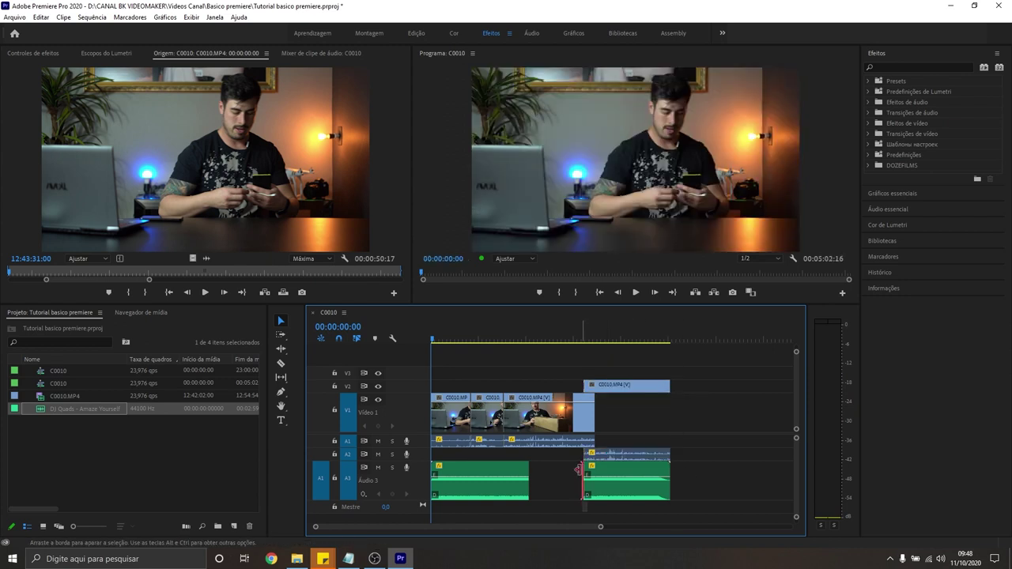
left_click_drag(586, 470, 531, 470)
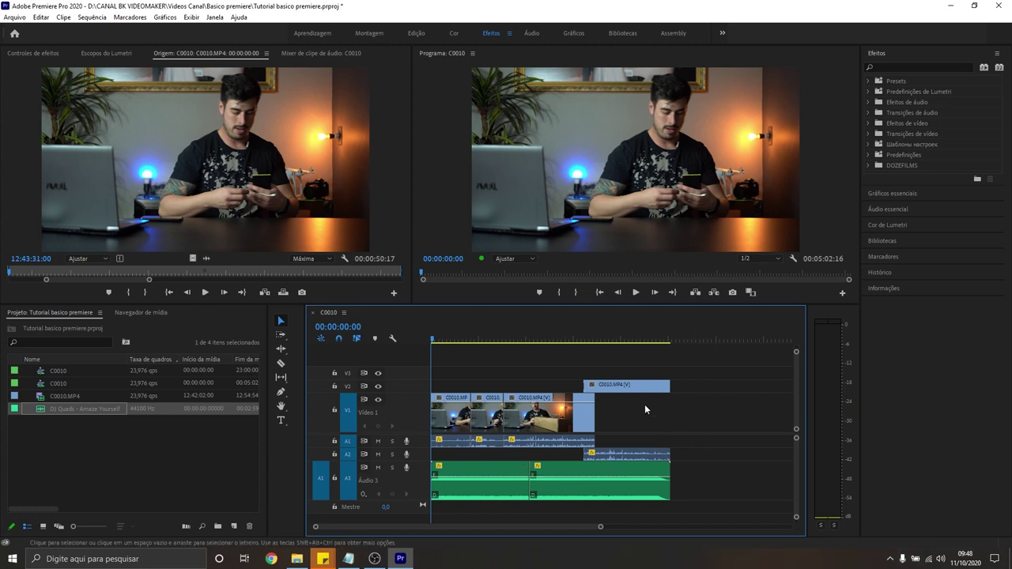
left_click(667, 339)
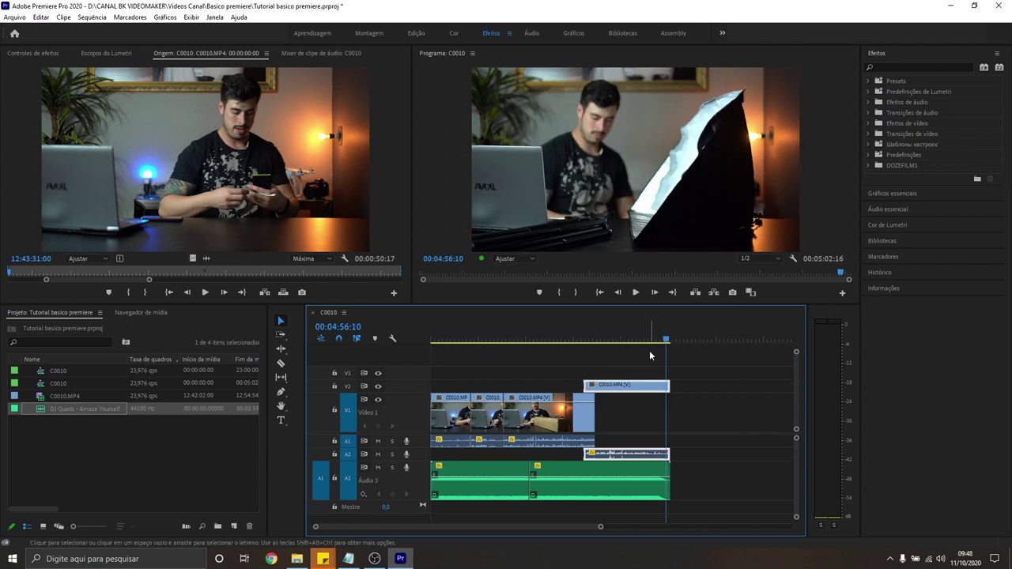
Zoom in at the sequence end and add a default fade-out to the music's end
key("=")
key("=")
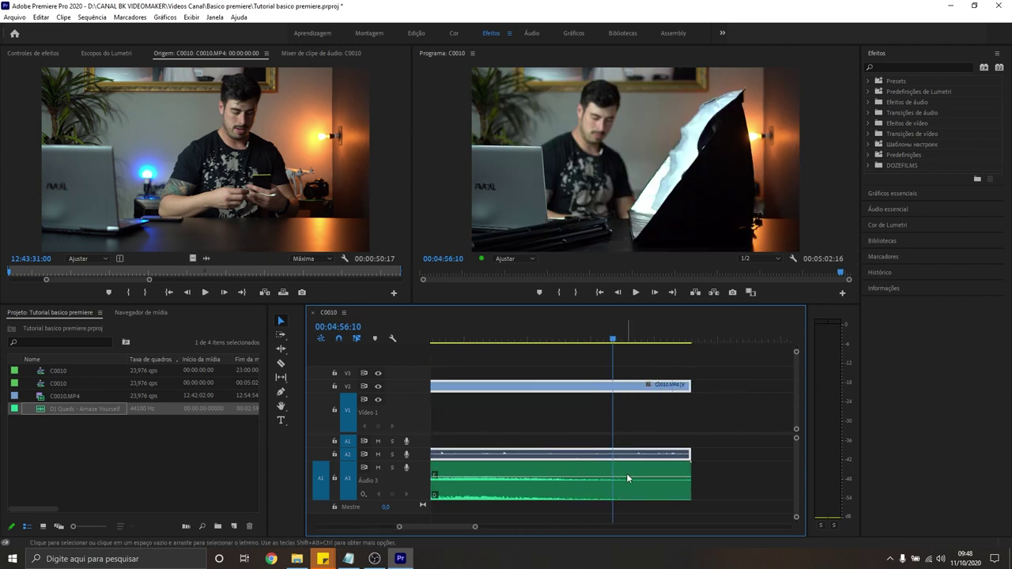
left_click(684, 484)
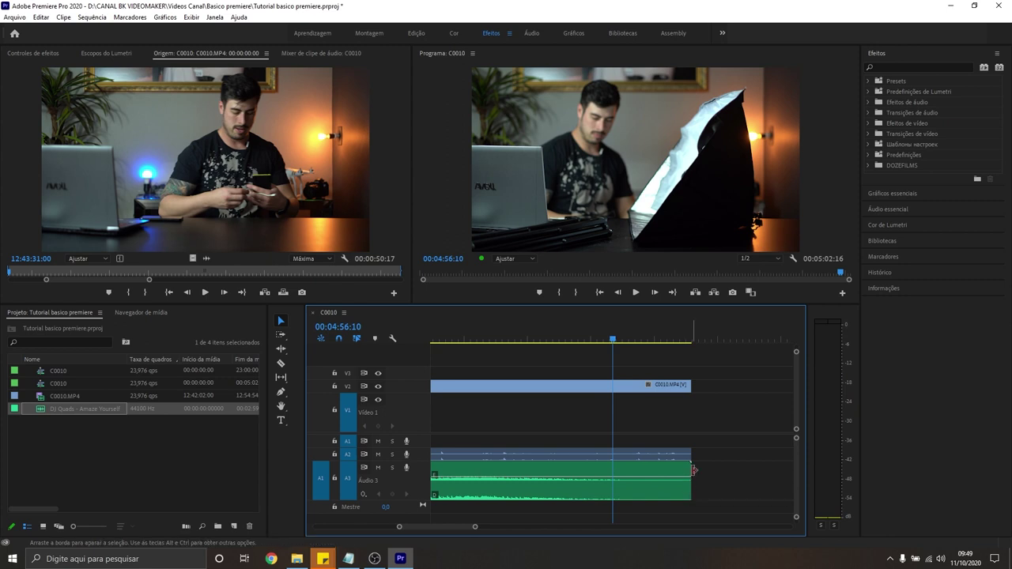
right_click(691, 474)
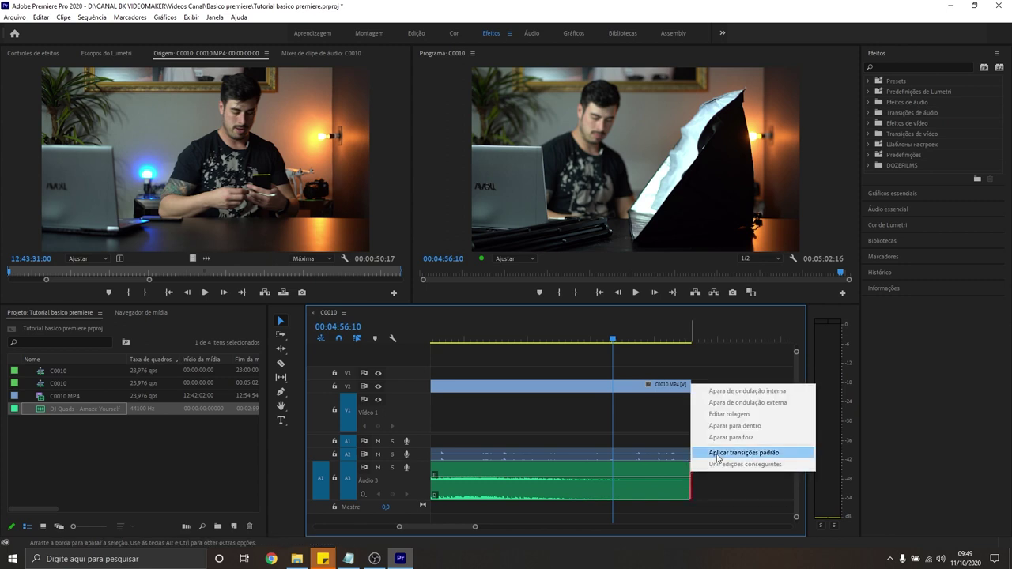
left_click(716, 454)
left_click_drag(671, 339, 684, 339)
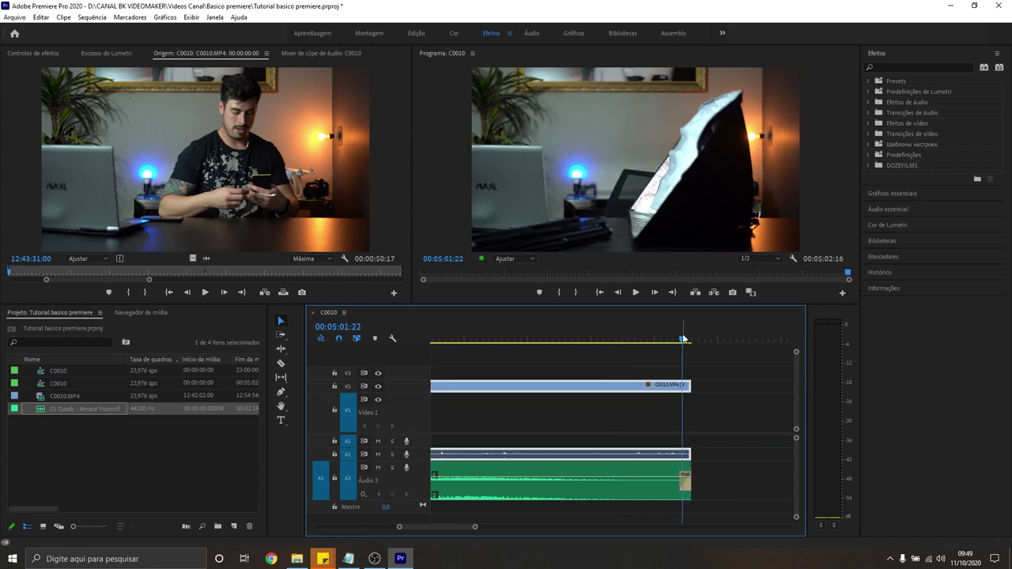
Add default fade-out transitions to the end of the final shot and its audio
left_click(705, 452)
left_click(687, 385)
right_click(689, 385)
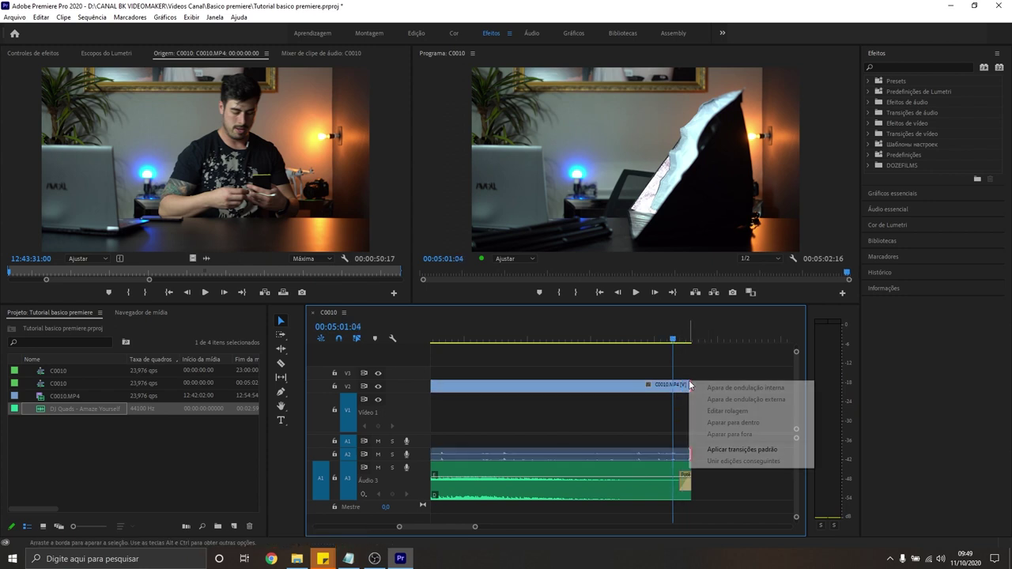
left_click(716, 449)
left_click_drag(674, 339, 689, 340)
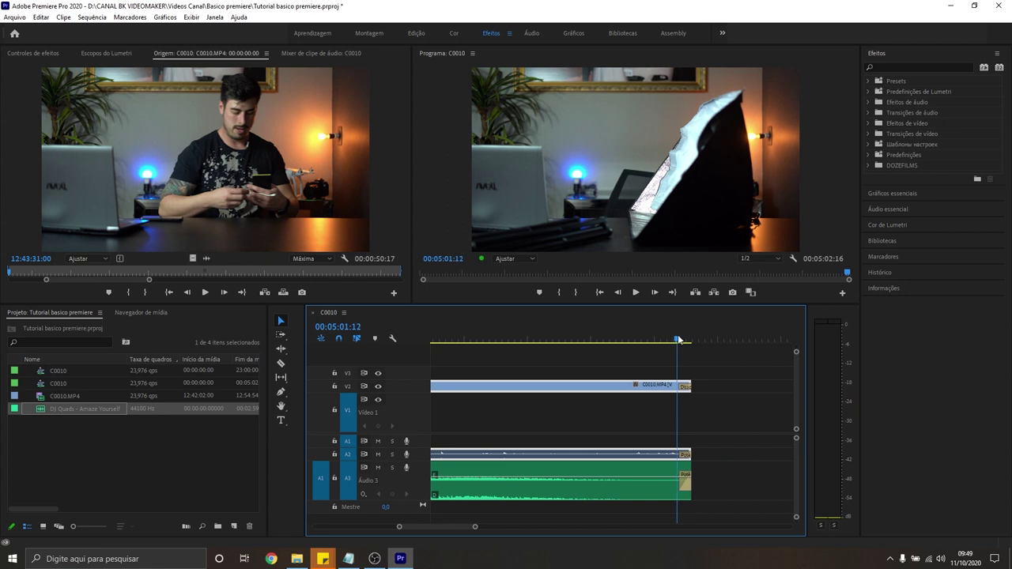
Play back the ending to check the fades, then zoom out and return to the start
left_click_drag(690, 340, 669, 340)
key("space")
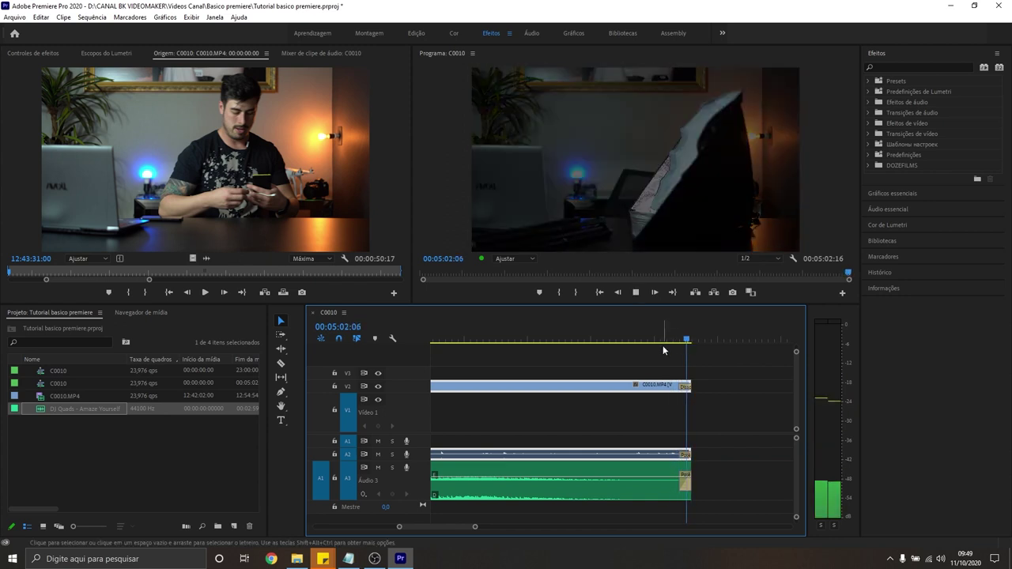
key("minus")
left_click_drag(551, 340, 553, 340)
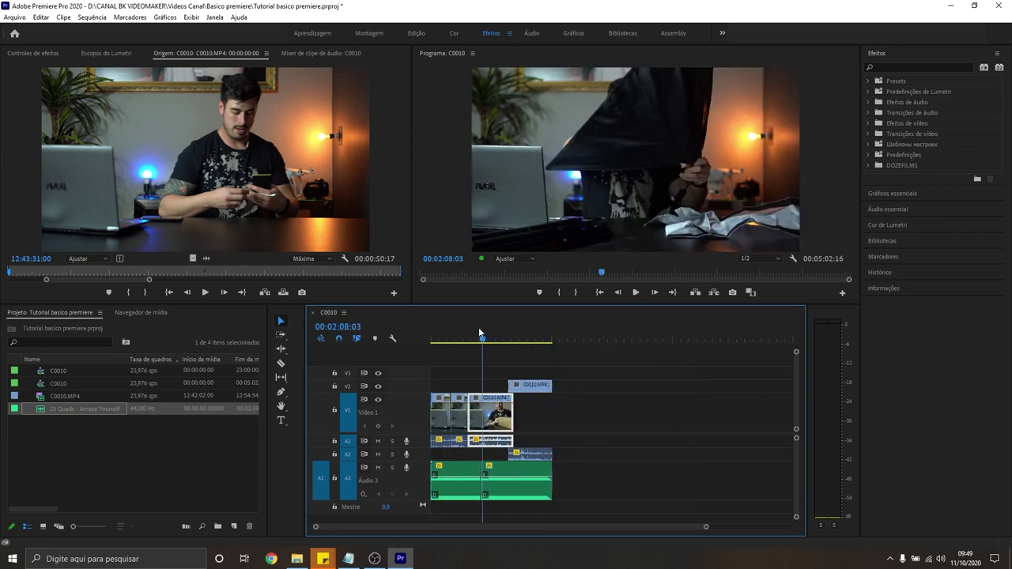
left_click_drag(554, 339, 432, 329)
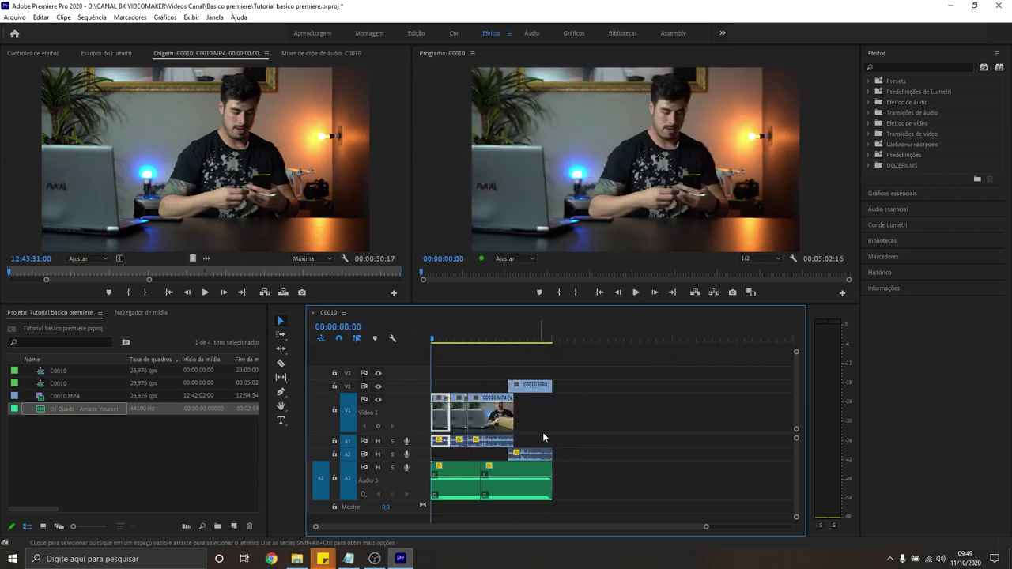
Collapse track A3, select all clips, and use Marcar seleção to set in/out around them
double_click(424, 482)
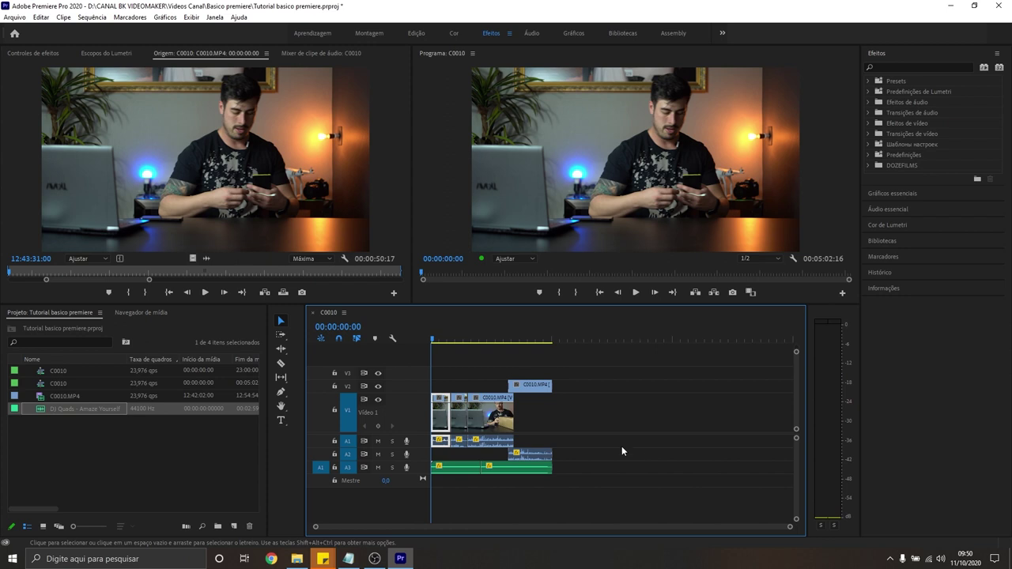
key("ctrl+a")
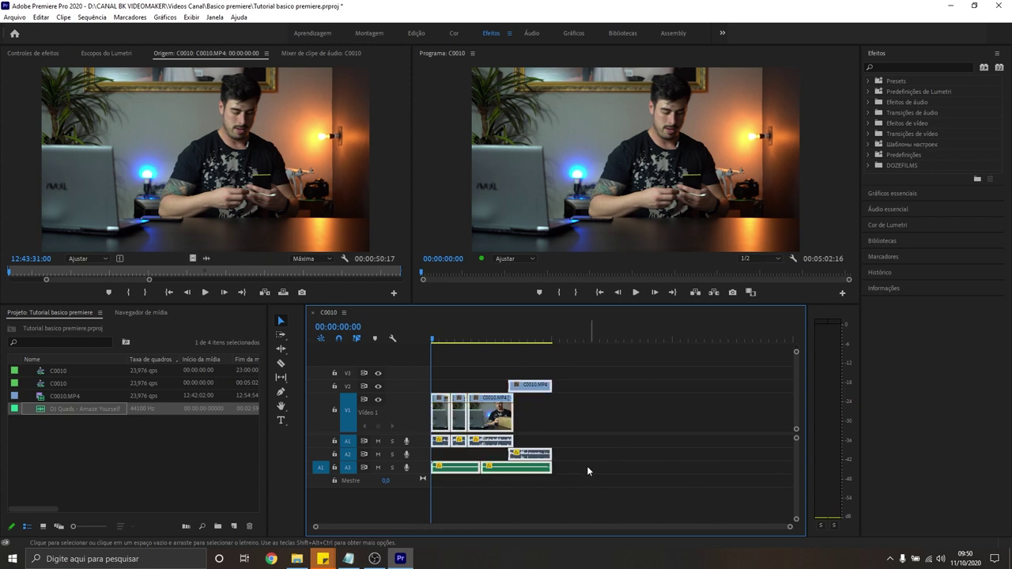
right_click(492, 340)
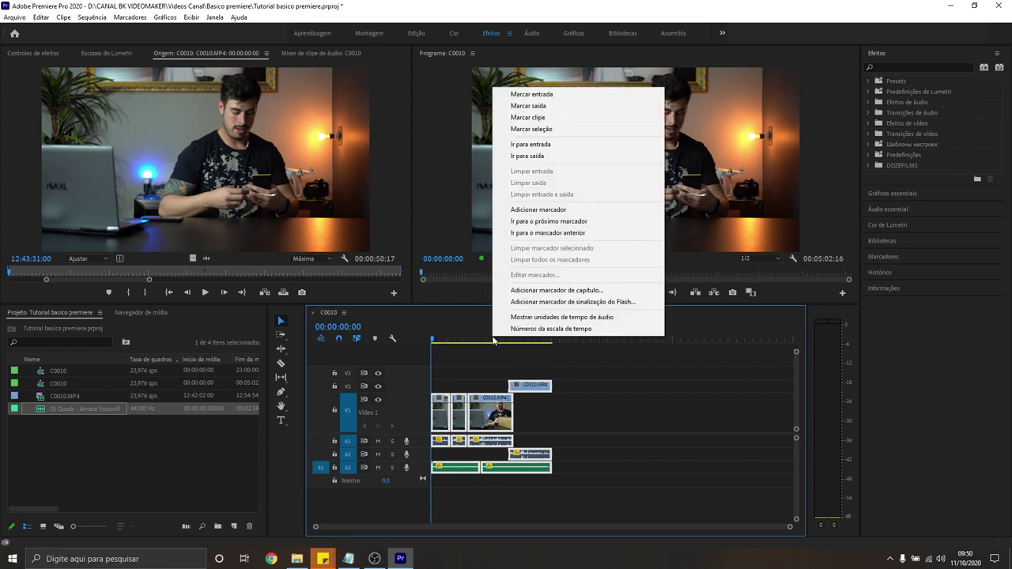
left_click(533, 131)
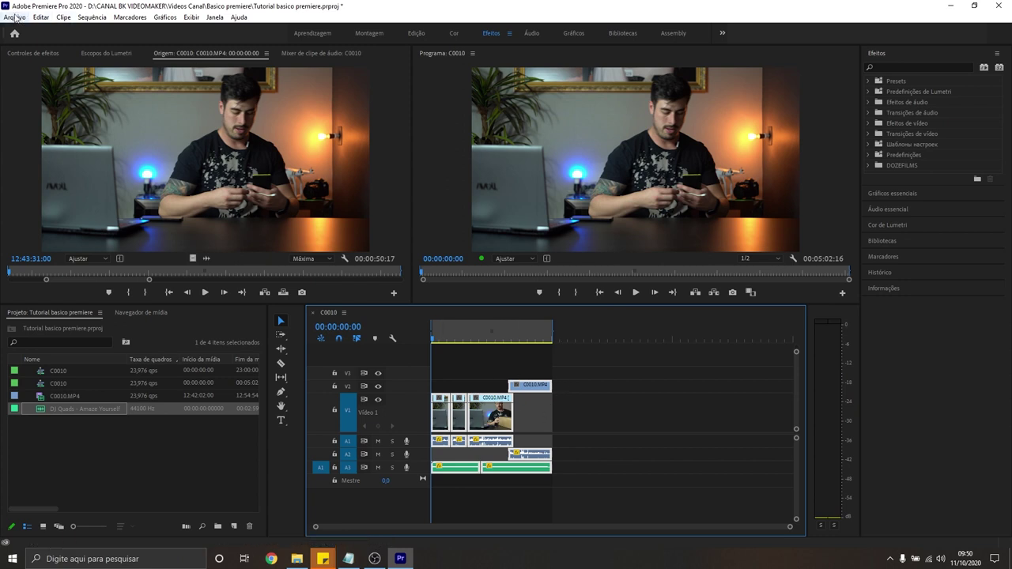
Open File > Export > Media with H.264 format and the YouTube 1080p Full HD preset
left_click(14, 17)
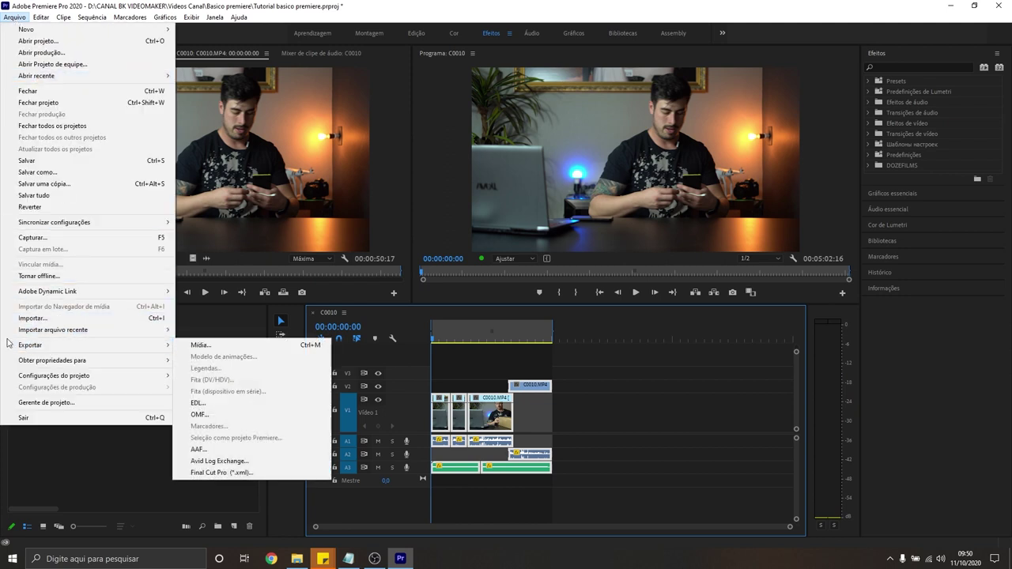
mouse_move(70, 348)
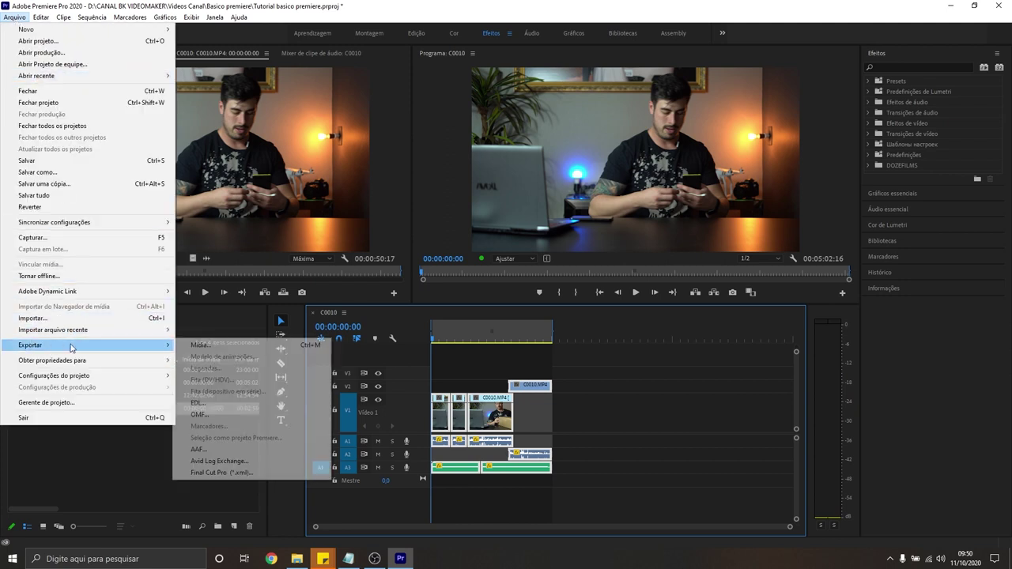
left_click(203, 345)
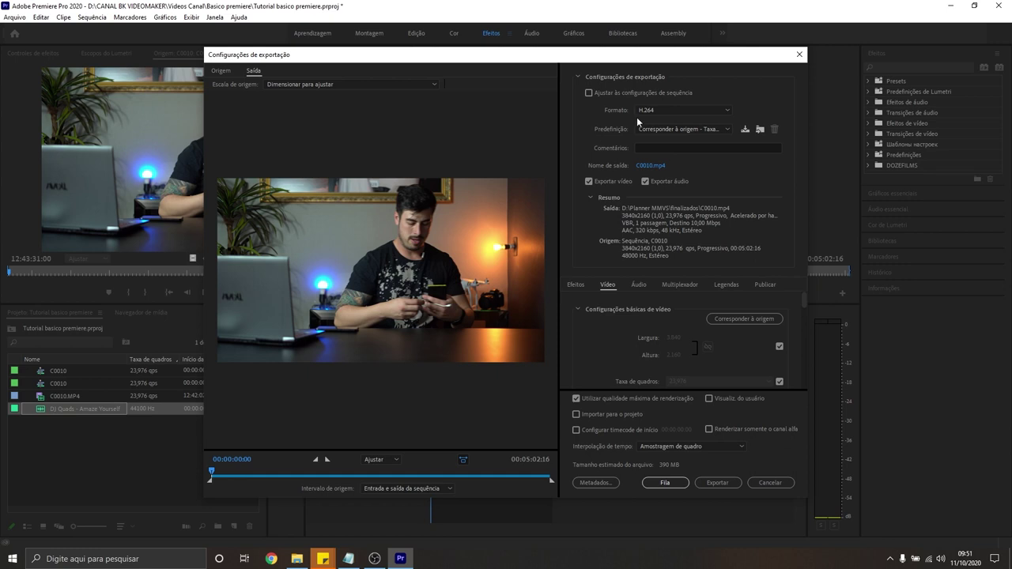
left_click(652, 111)
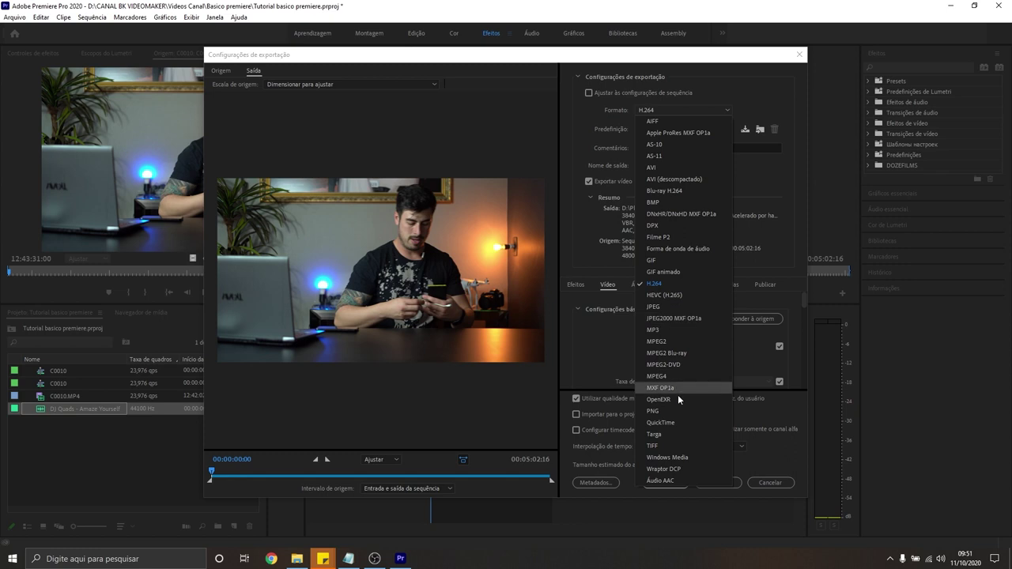
left_click(657, 287)
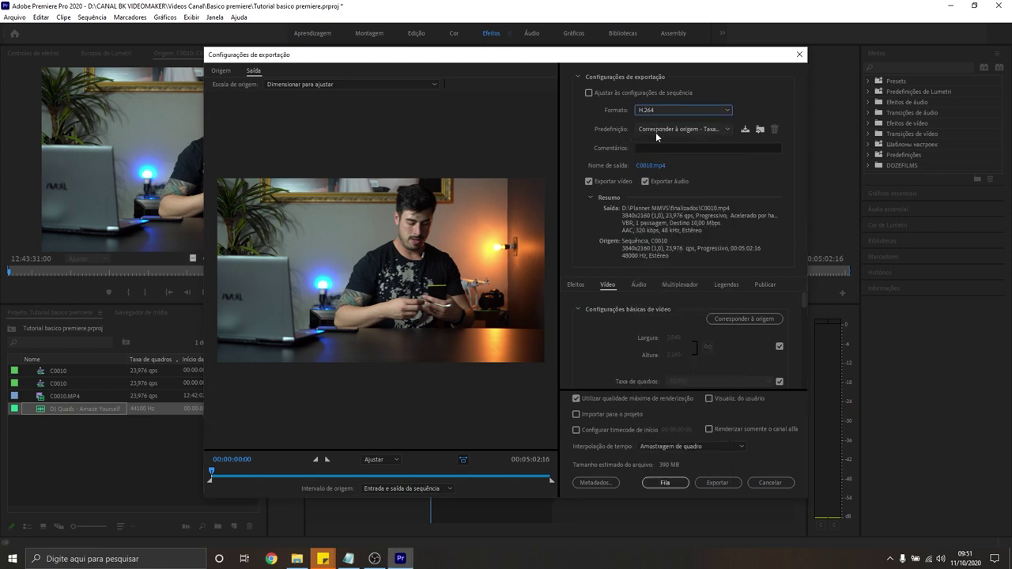
left_click(656, 131)
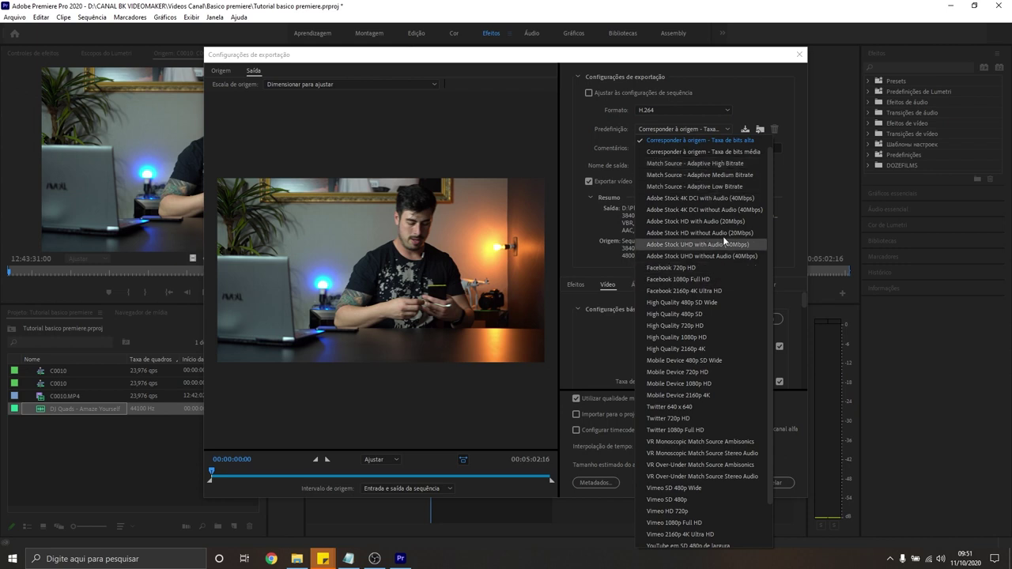
scroll(770, 205, "down", 3)
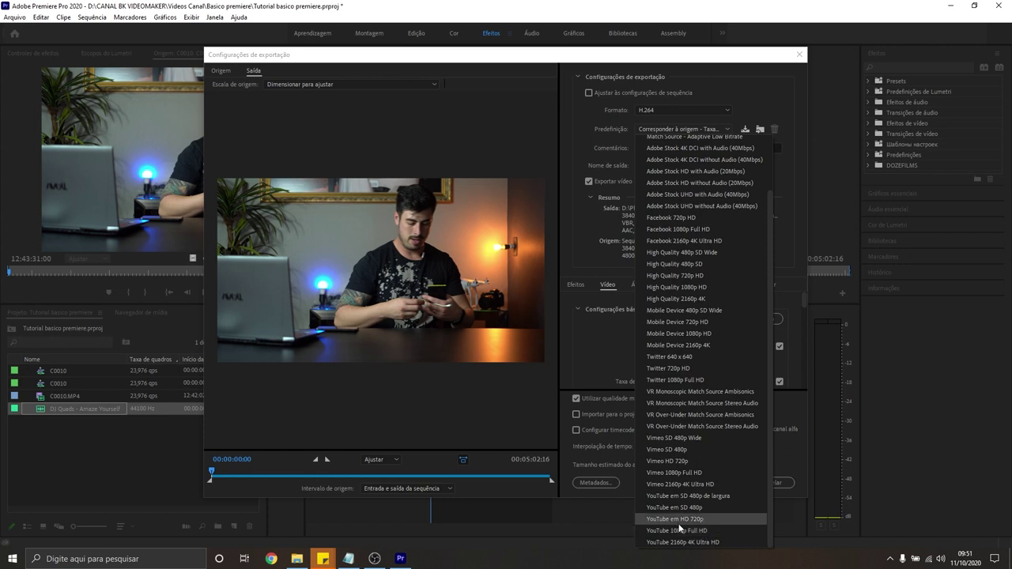
left_click(680, 531)
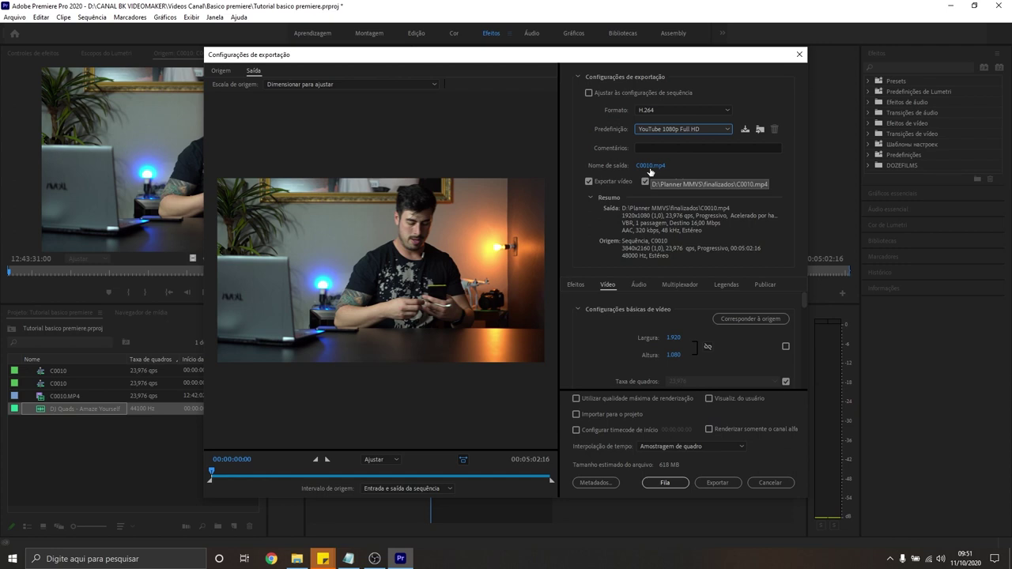
Name the output basico premiere.mp4 in the Basico premiere folder, keeping both Exportar vídeo and Exportar áudio enabled
left_click(650, 168)
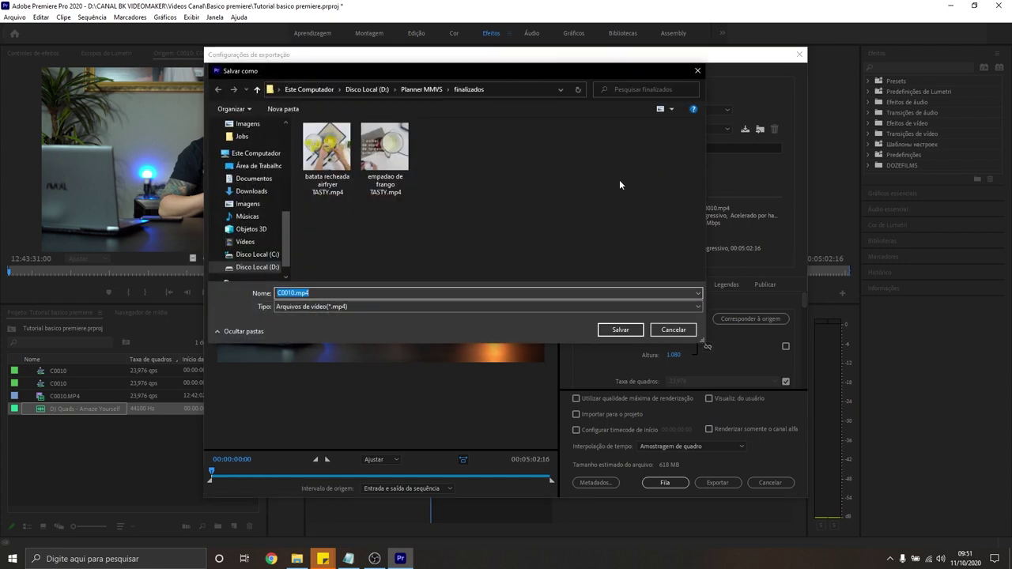
left_click(680, 330)
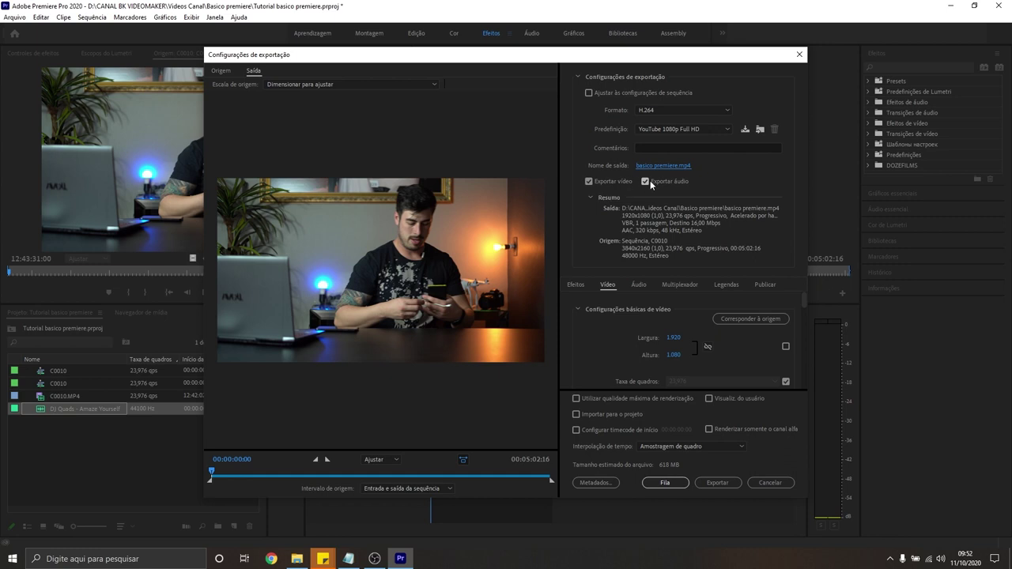
left_click(589, 181)
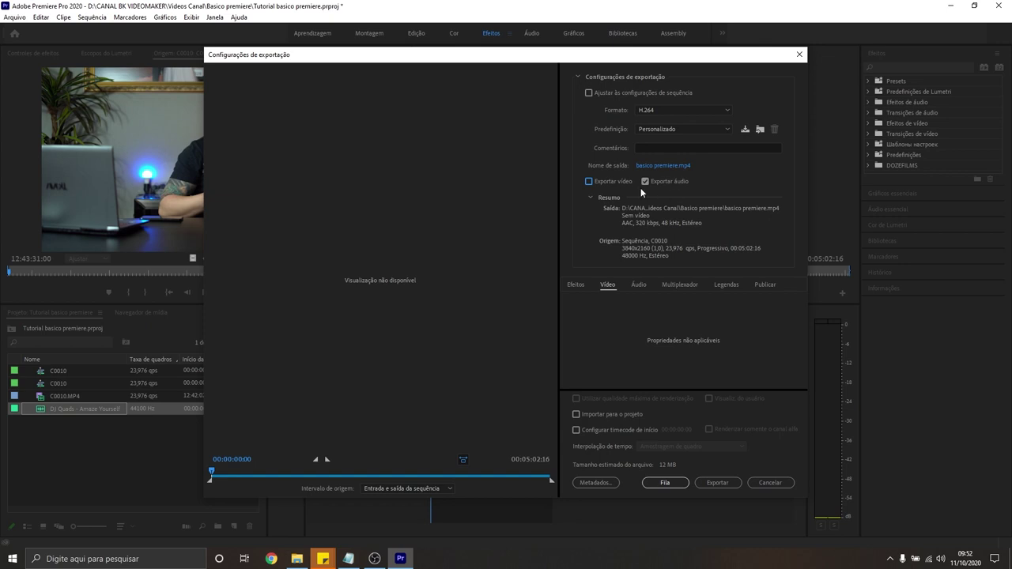
left_click(607, 185)
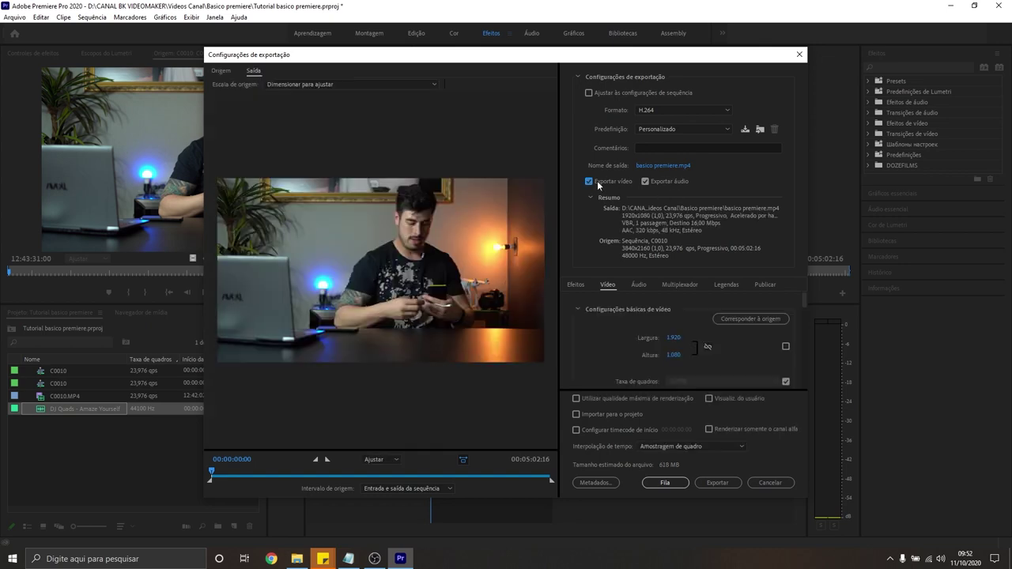
left_click(643, 181)
left_click(645, 182)
mouse_move(803, 301)
left_mouse_down()
mouse_move(803, 312)
mouse_move(805, 300)
left_mouse_up()
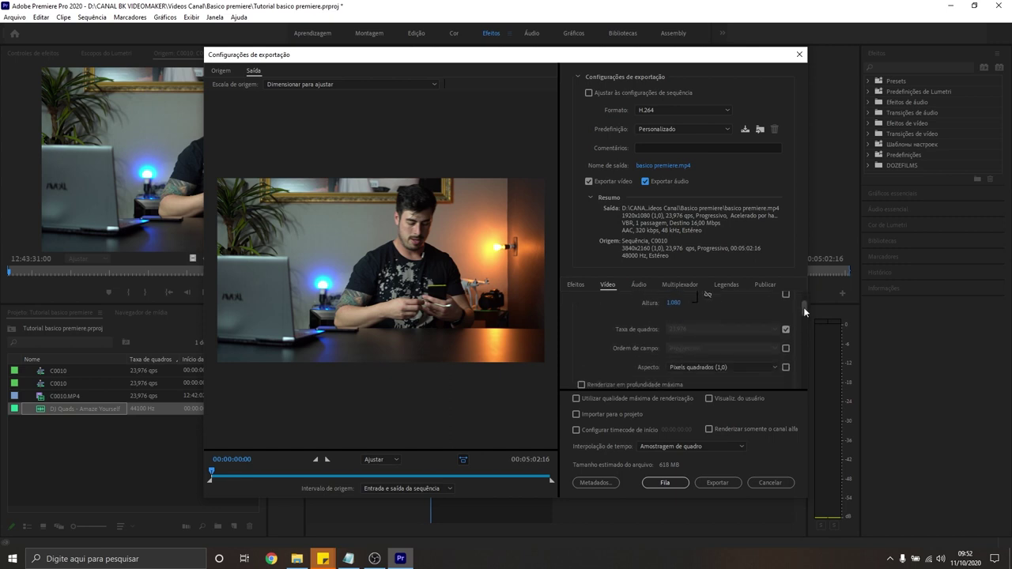
Review the Vídeo tab settings, enable Utilizar qualidade máxima de renderização, and export basico premiere.mp4
left_click_drag(807, 299, 807, 301)
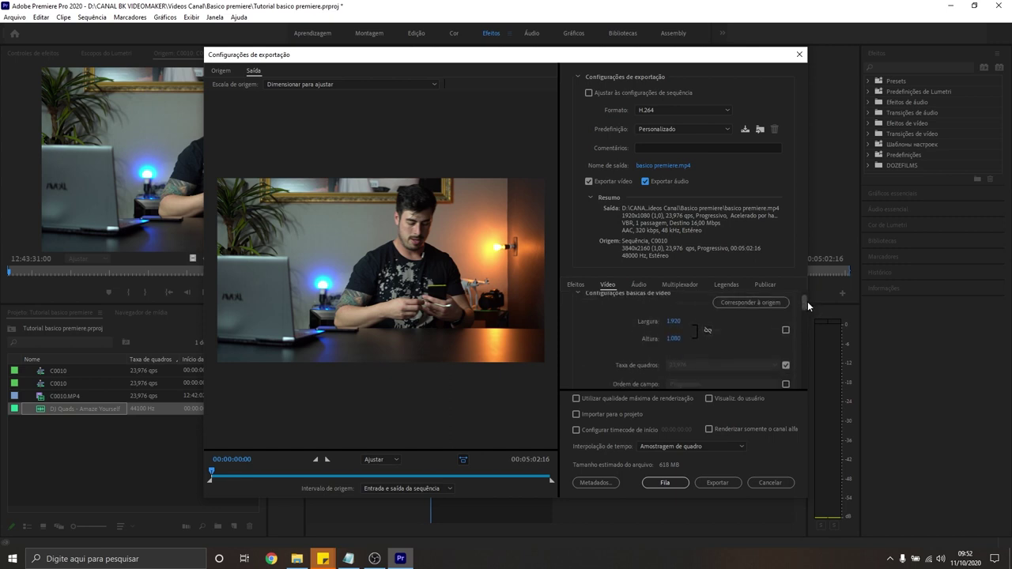
left_click_drag(807, 301, 764, 318)
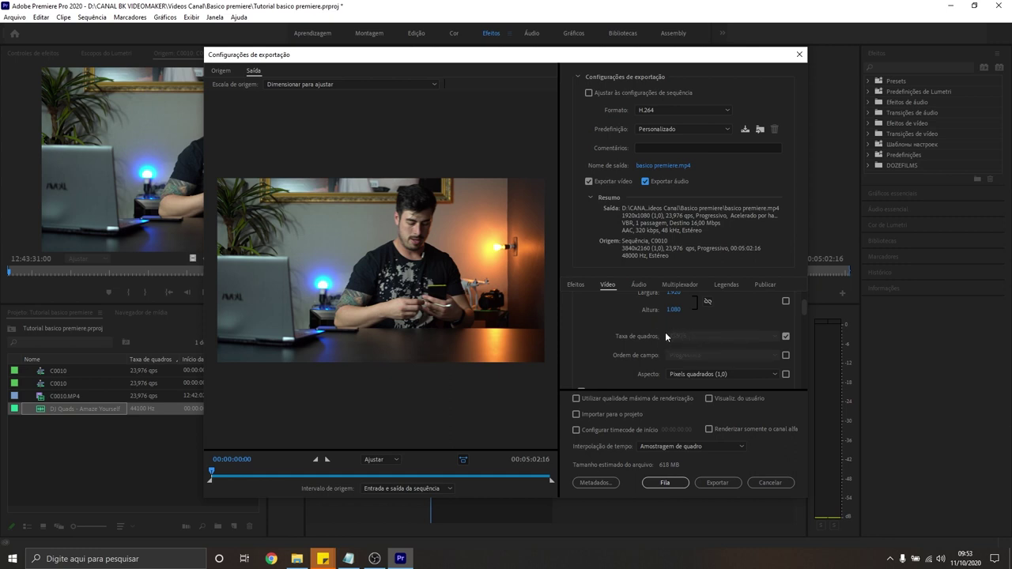
left_click_drag(802, 309, 801, 319)
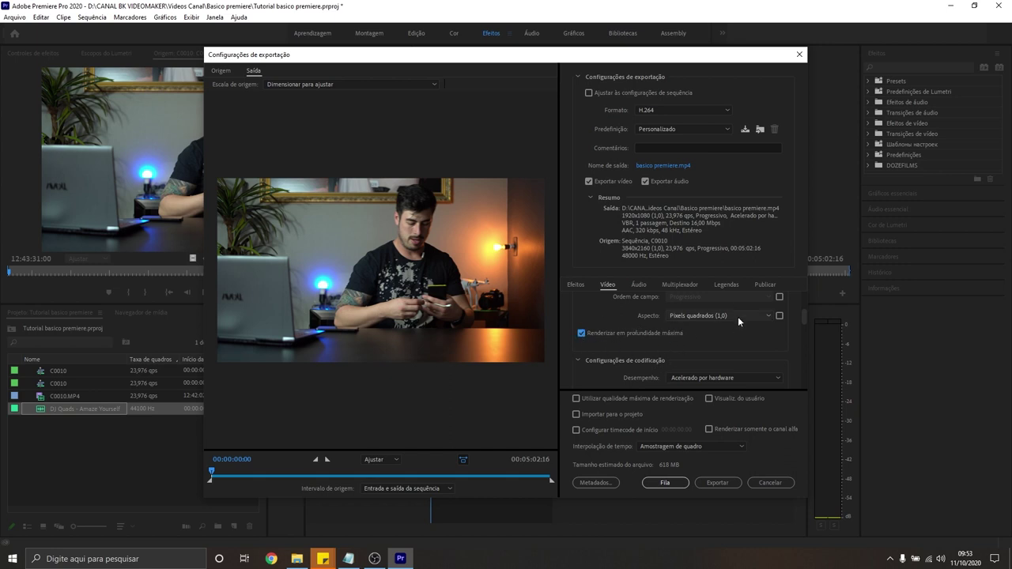
left_click_drag(801, 317, 795, 368)
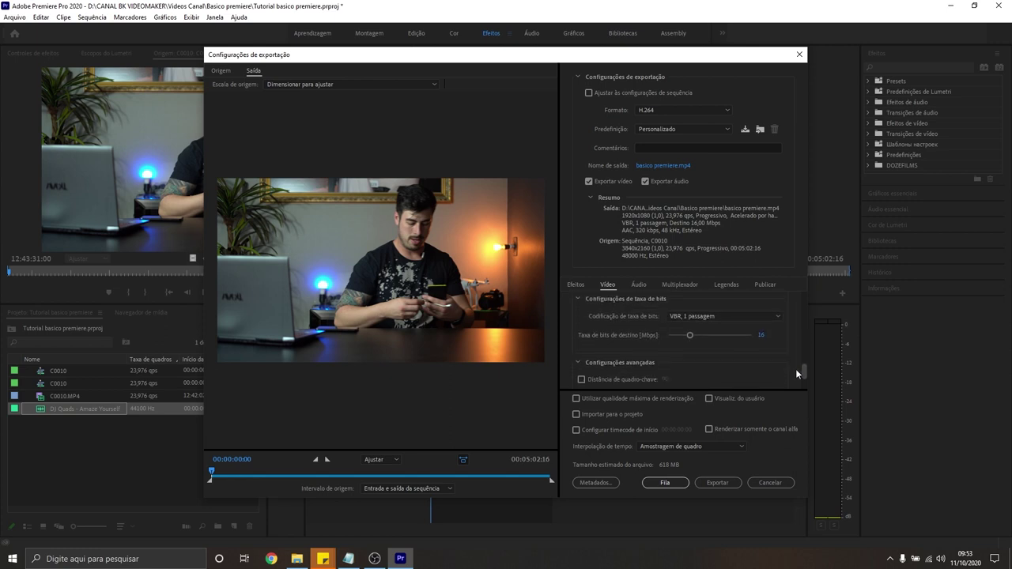
left_click_drag(795, 368, 797, 363)
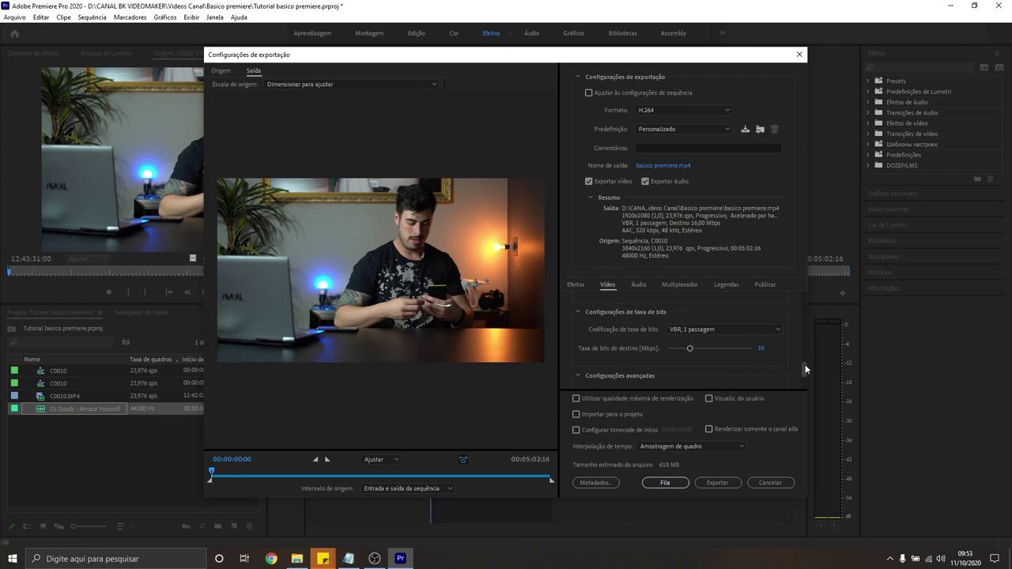
scroll(646, 349, "down", 2)
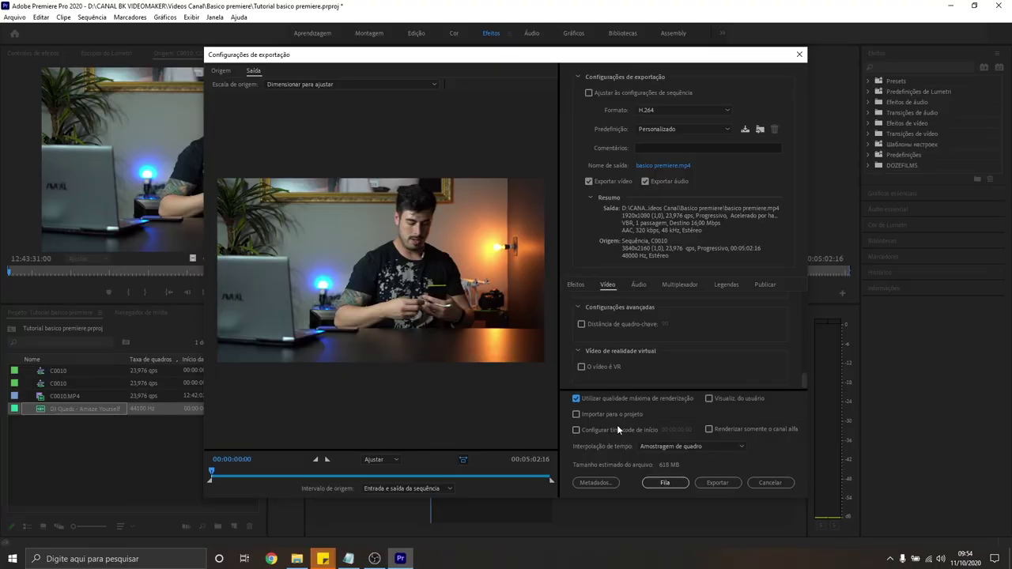
left_click(726, 483)
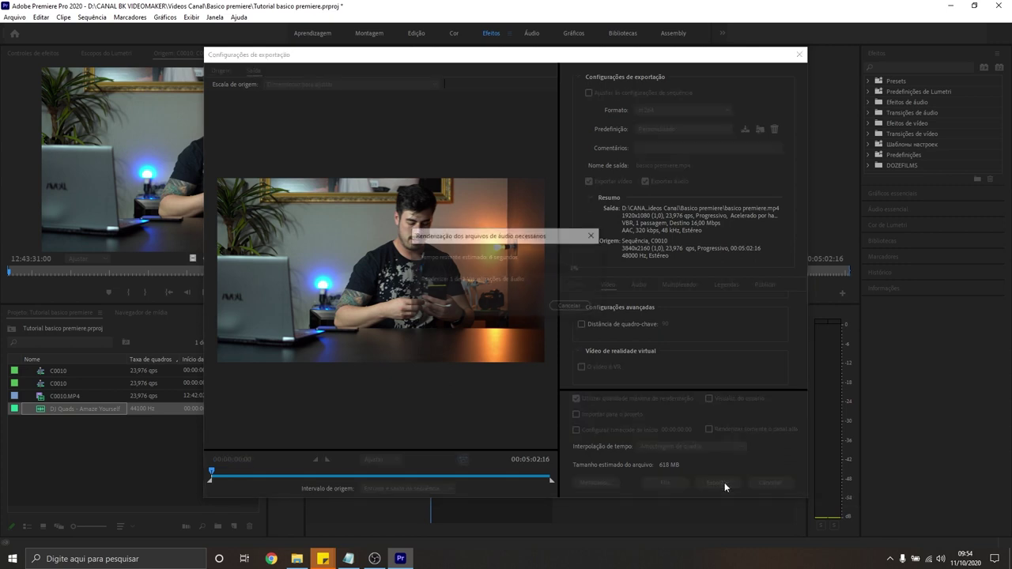